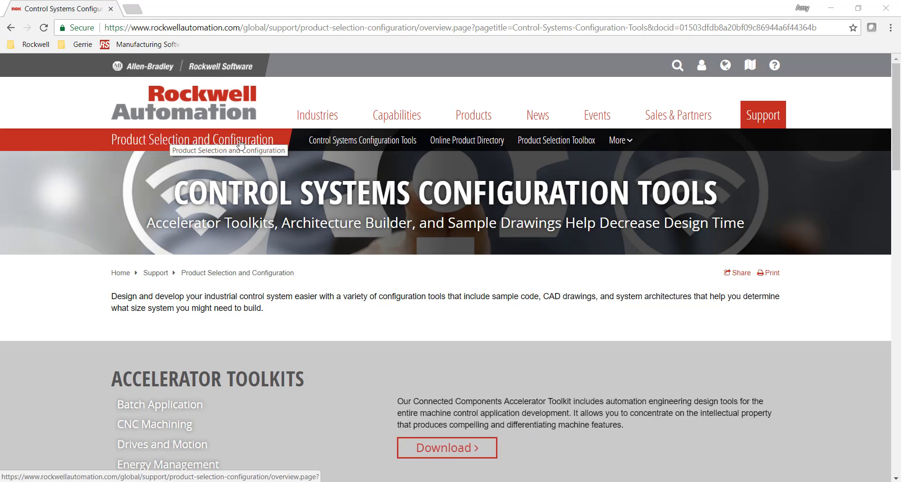
Scroll to Integrated Architecture Builder on the configuration tools page and launch the Product Selection Toolbox
scroll(387, 307, down, 1)
scroll(388, 305, down, 4)
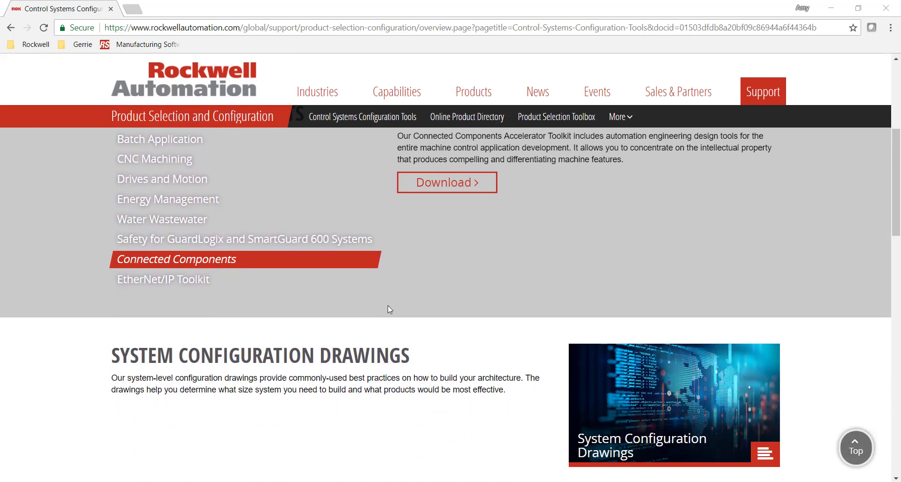
scroll(387, 305, down, 5)
scroll(388, 306, down, 2)
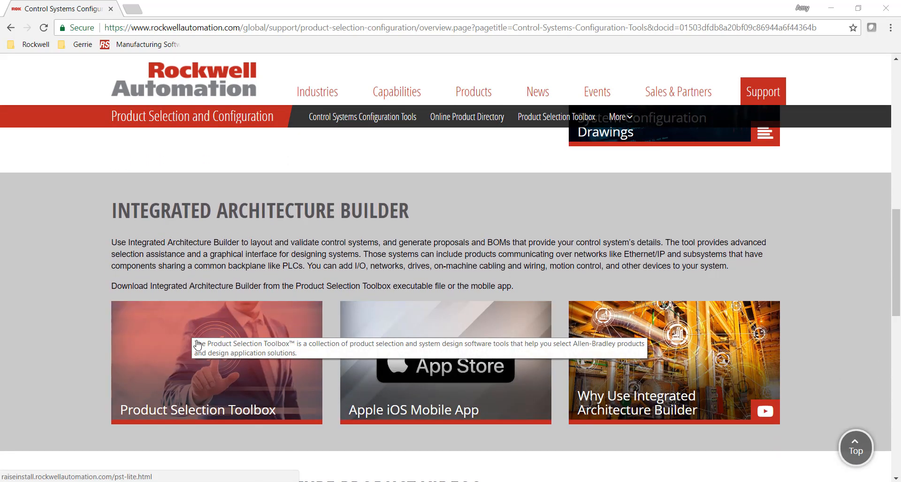
click(214, 360)
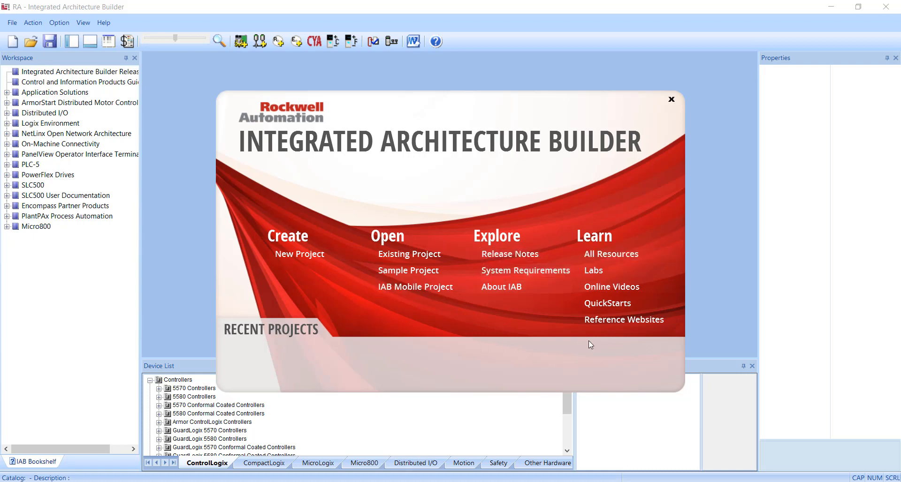
Create a new blank workspace named "Video Demo"
click(310, 254)
text(IAB_proj)
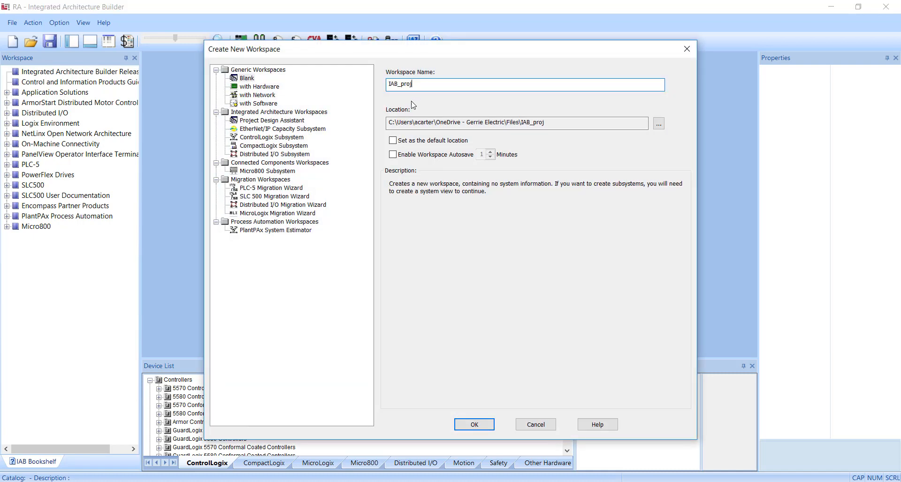
drag(413, 85, 350, 94)
text(Video Demo)
click(472, 425)
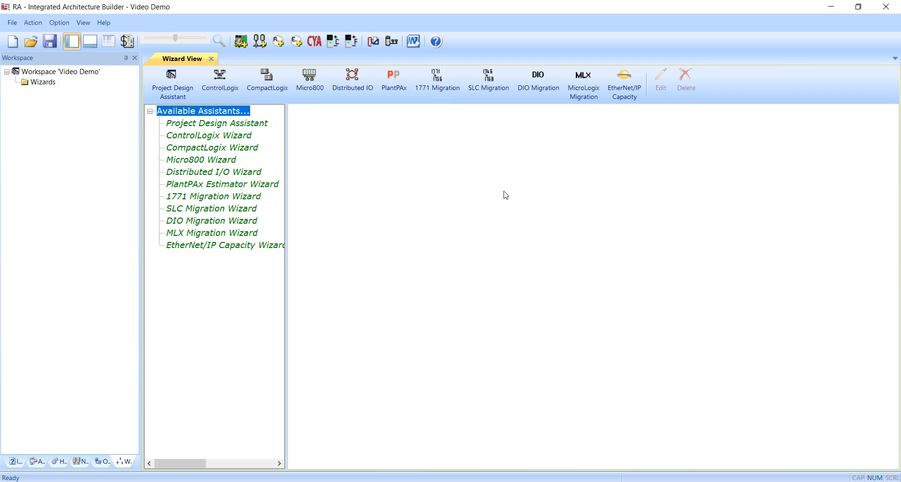
Start the Project Design Assistant and set local DC digital inputs and DC digital outputs to 16 each
click(179, 89)
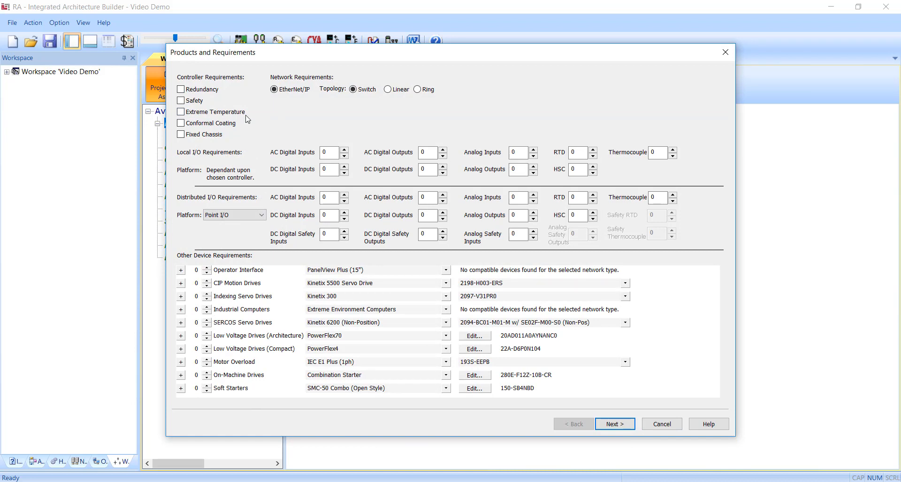
click(324, 172)
text(16)
click(433, 169)
text(16)
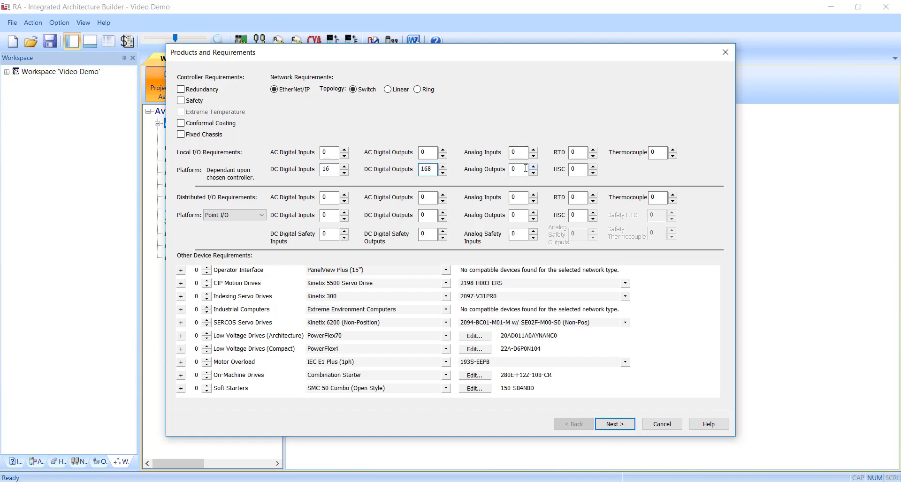
Set local analog inputs and analog outputs to 8 each
click(512, 154)
text(8)
click(514, 170)
text(8)
Set distributed DC digital inputs and outputs to 16 each, keeping Point I/O as the distributed platform
click(322, 215)
text(16)
click(416, 213)
text(16)
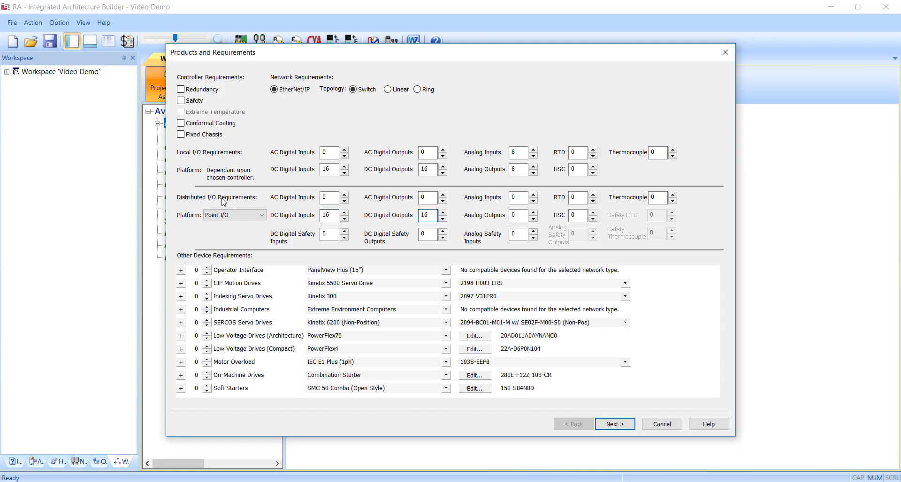
click(263, 216)
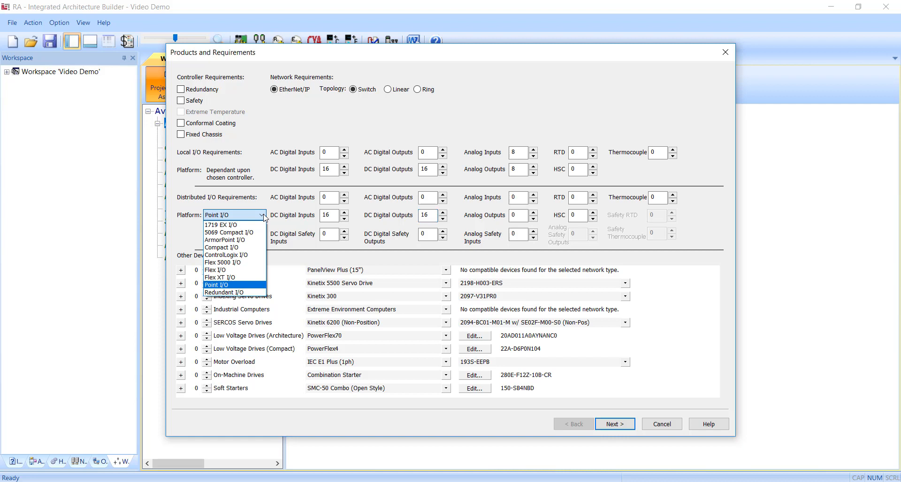
click(264, 216)
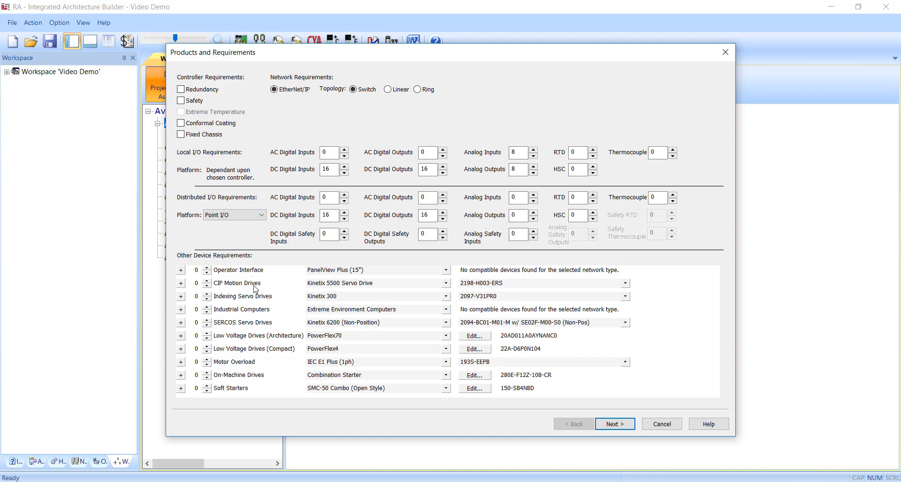
Continue to the controller analysis and perform the analysis for all controller families
click(615, 426)
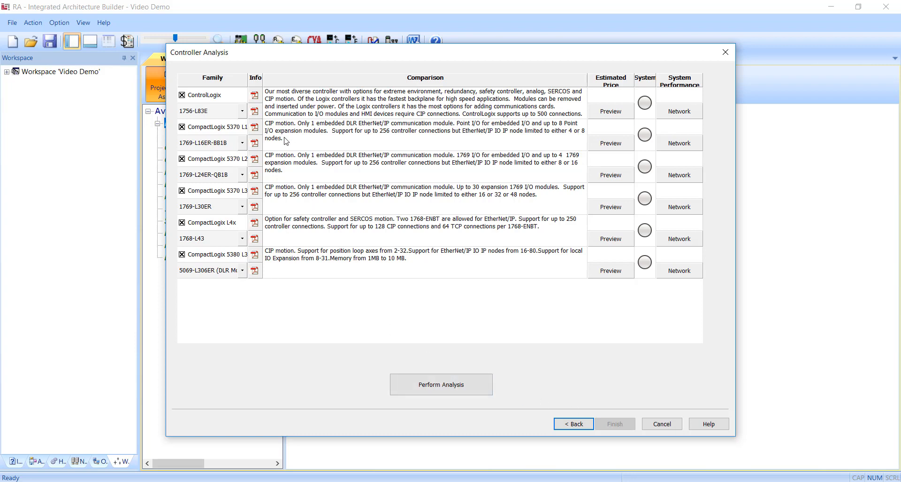
click(462, 381)
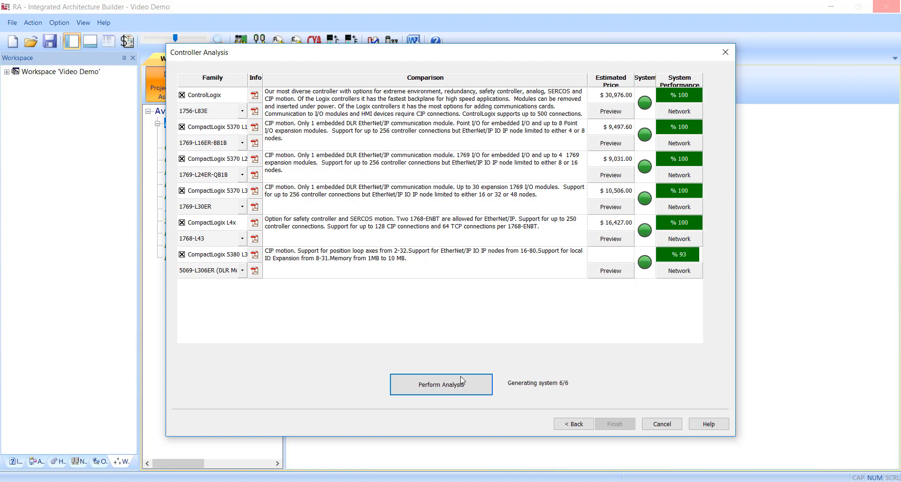
click(502, 274)
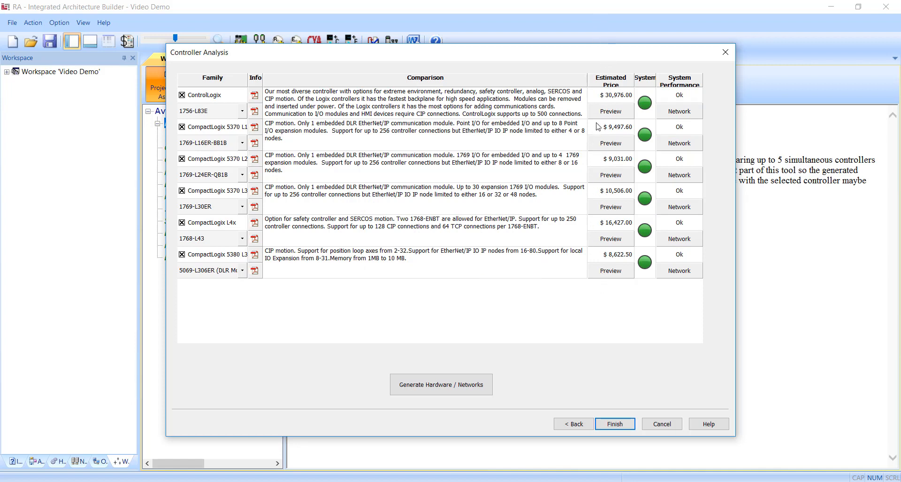
Deselect every controller family except CompactLogix 5380 and choose the 5069-L310ER (DLR Mode) controller for it
mouse_move(648, 104)
click(182, 96)
click(181, 127)
click(182, 159)
click(182, 191)
click(182, 223)
click(243, 270)
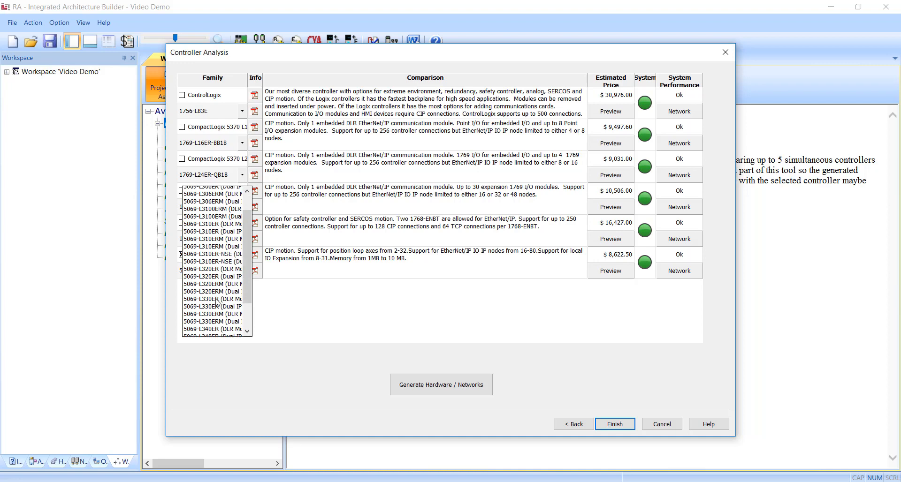
click(228, 236)
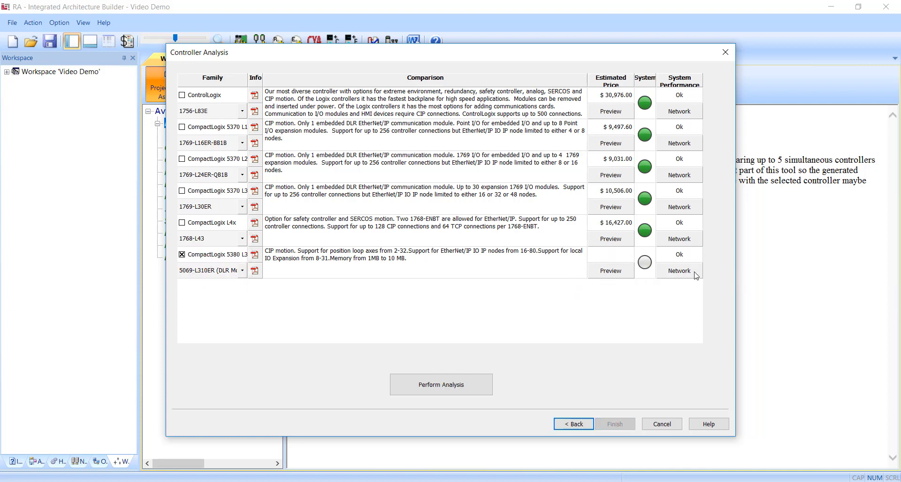
Rerun the analysis for the selected controller and generate the hardware and networks
click(455, 388)
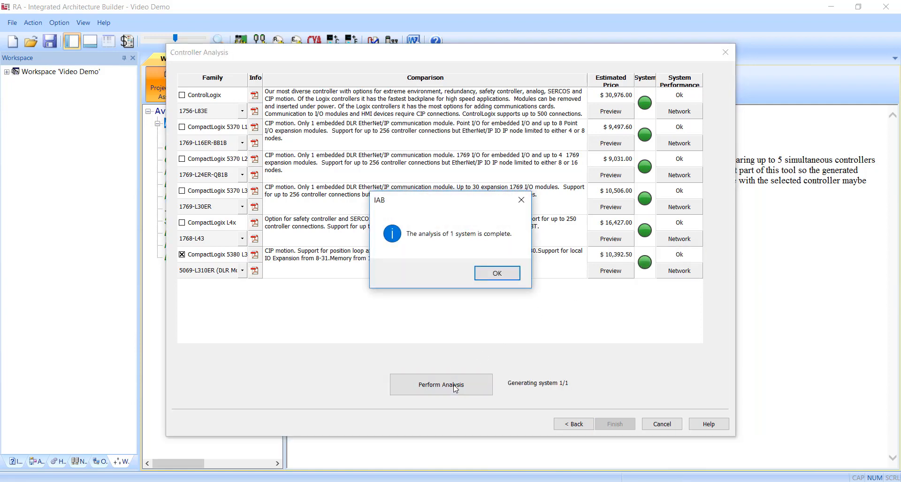
click(485, 279)
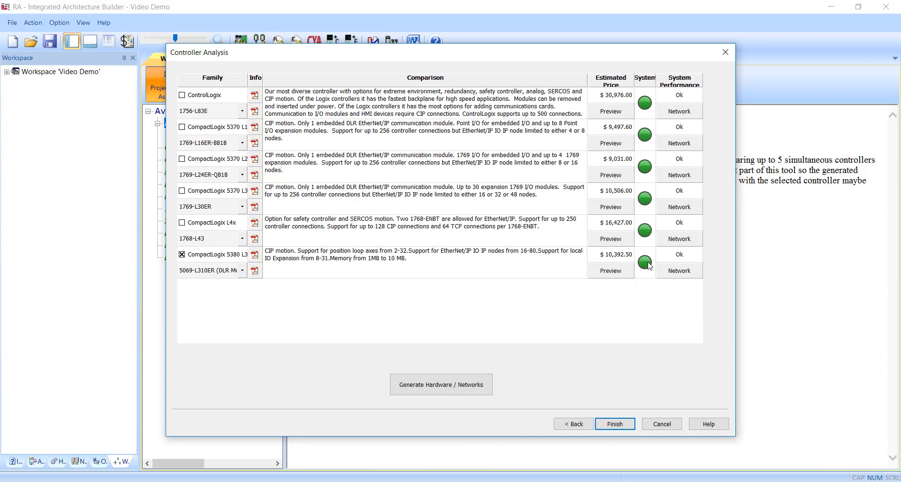
mouse_move(649, 266)
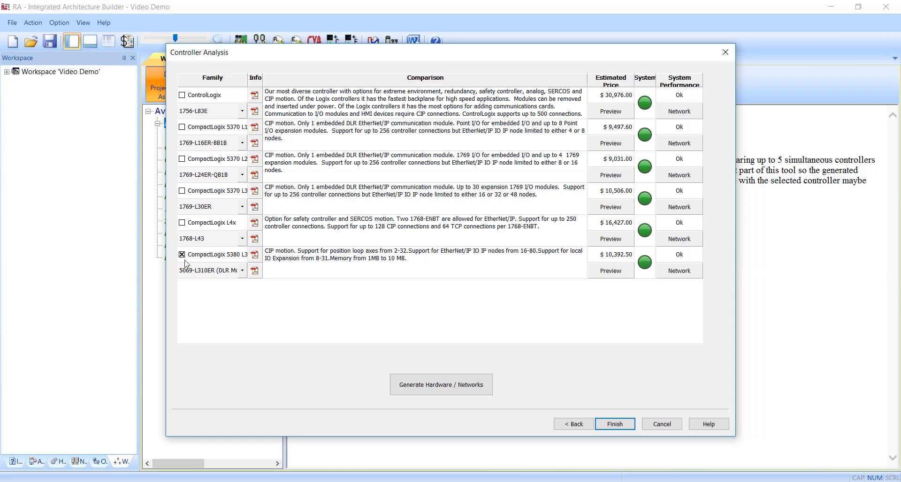
click(448, 392)
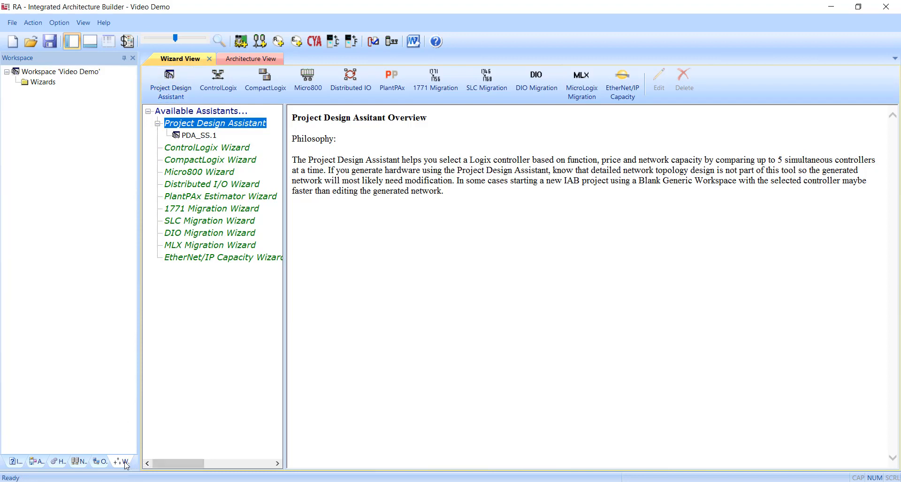
Widen the workspace panel and switch it to the hardware tree, resizing the panels to fit
drag(139, 440, 337, 426)
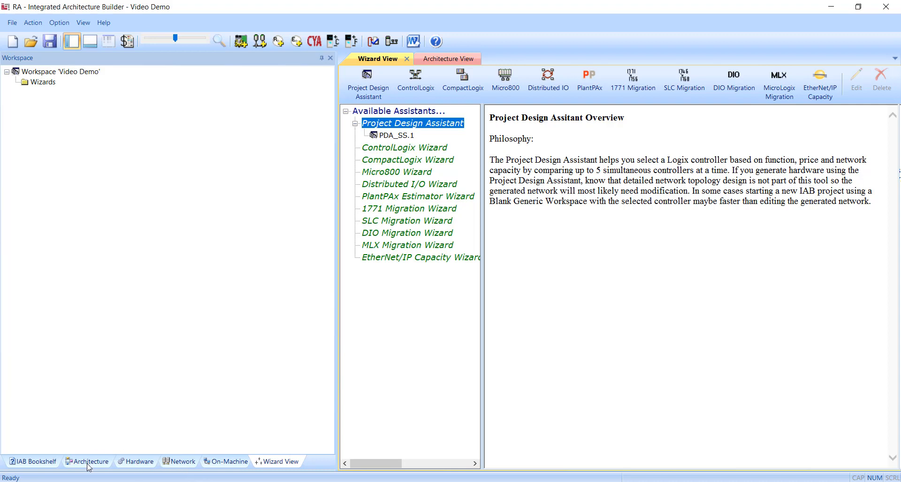
click(40, 464)
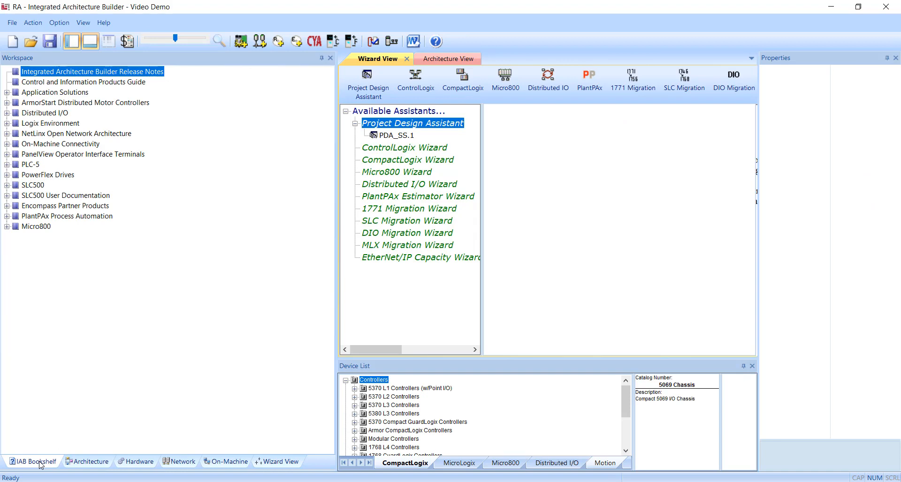
click(138, 461)
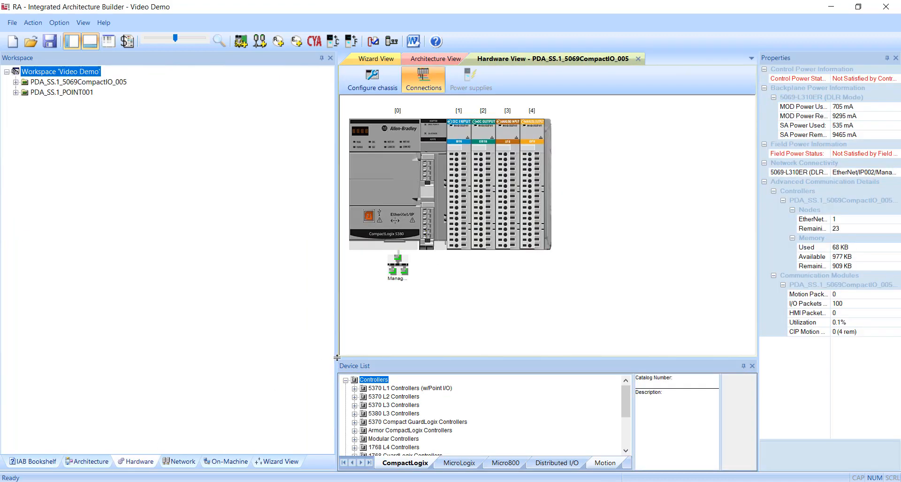
drag(336, 359, 156, 358)
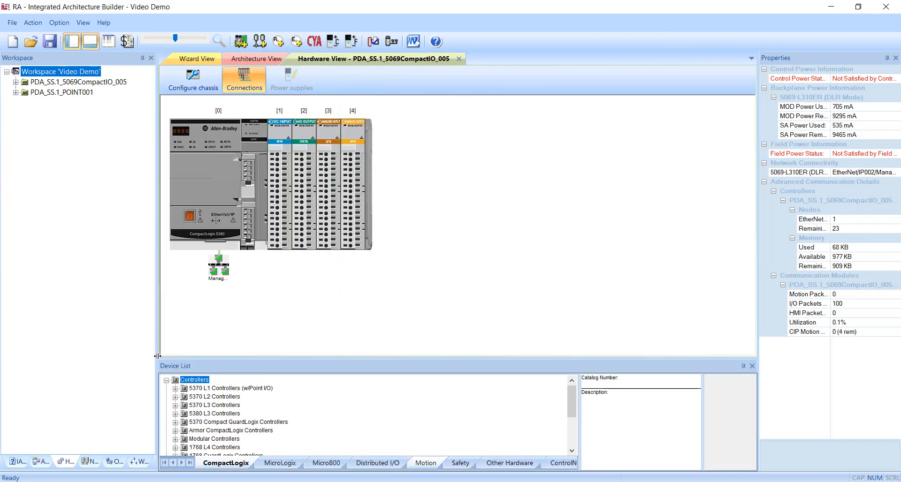
Expand both generated systems and their 5069 and 1734 chassis in the hardware tree
click(15, 92)
click(15, 82)
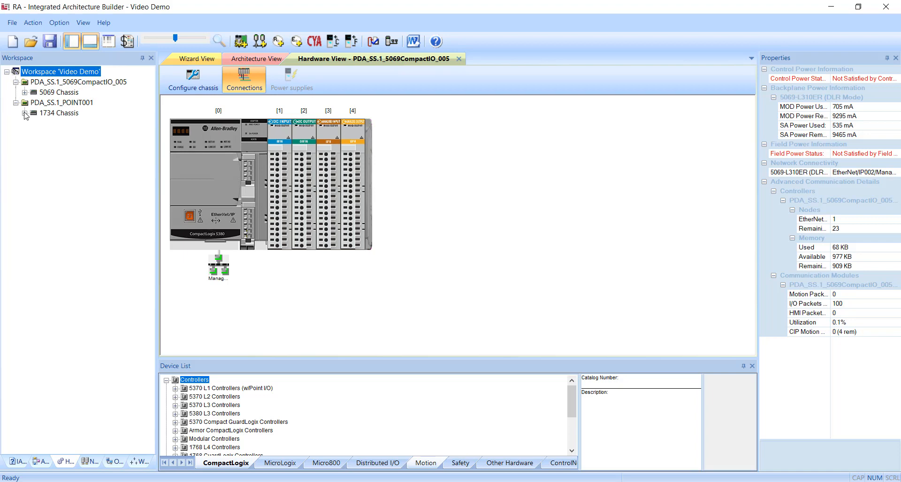
click(25, 112)
click(24, 92)
click(59, 93)
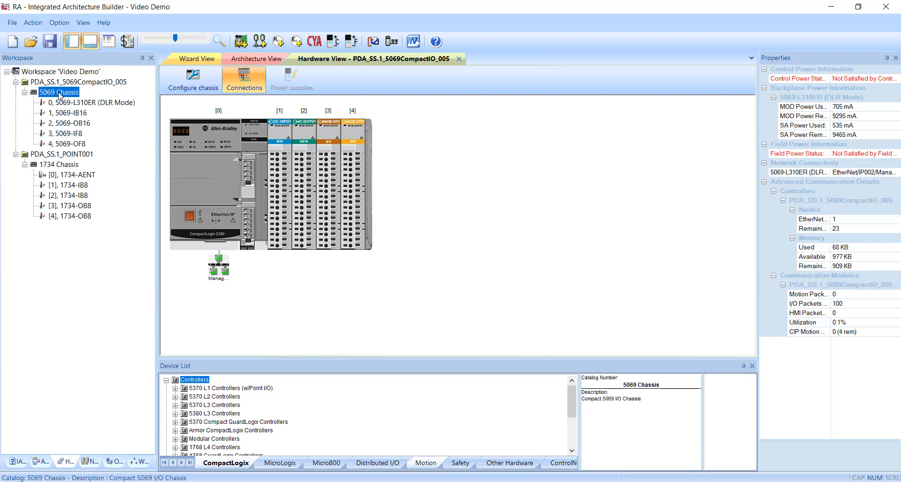
Inspect the 5069 and 1734 chassis and their individual I/O modules in the hardware view
click(71, 165)
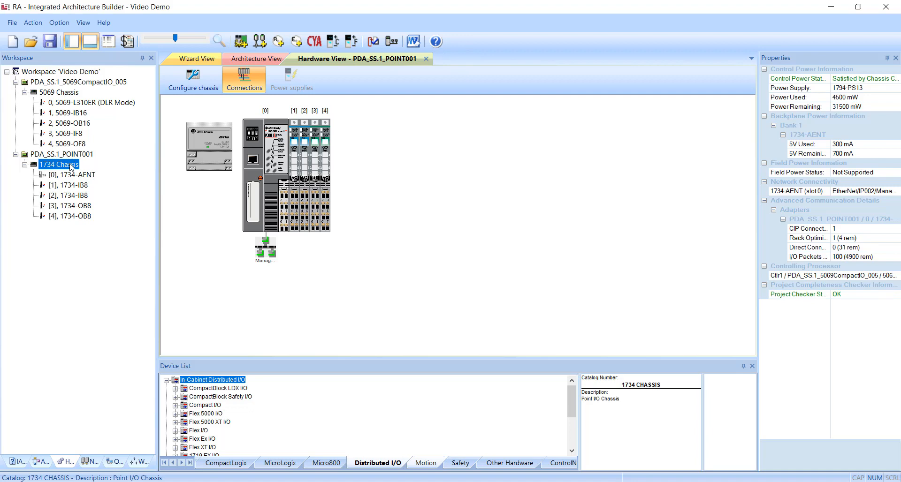
click(81, 114)
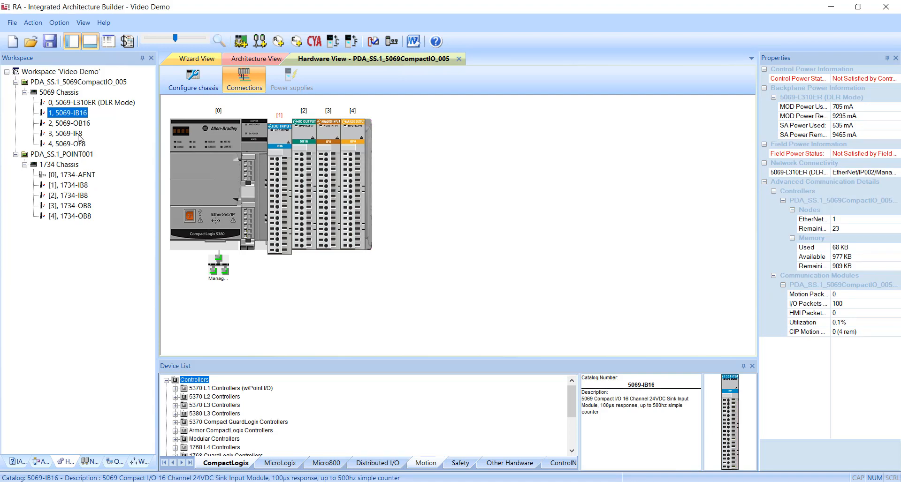
click(66, 165)
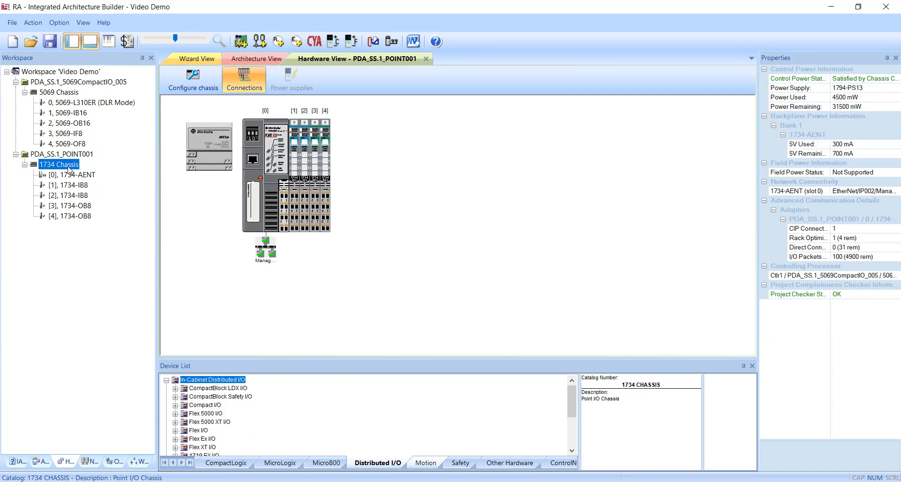
click(88, 216)
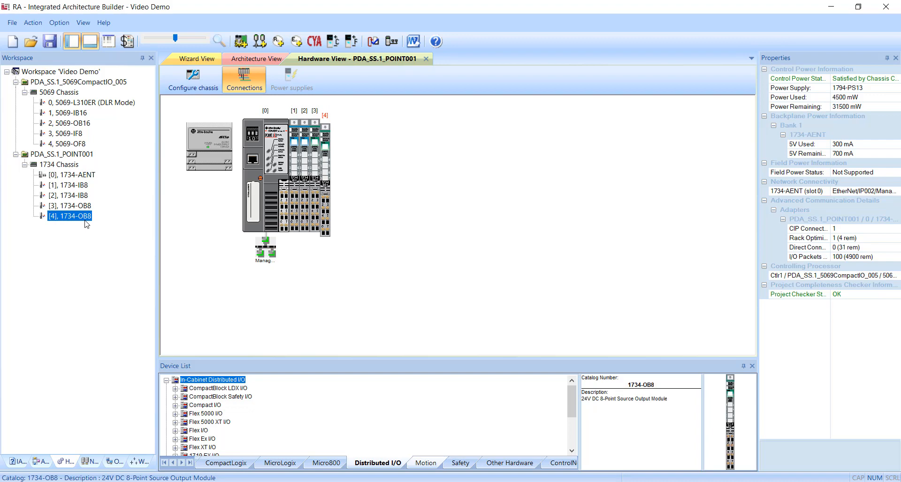
click(59, 92)
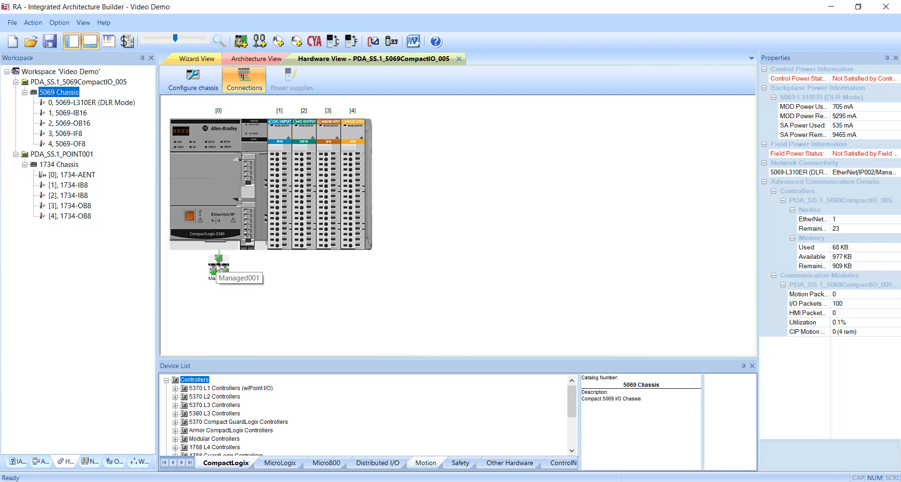
click(66, 165)
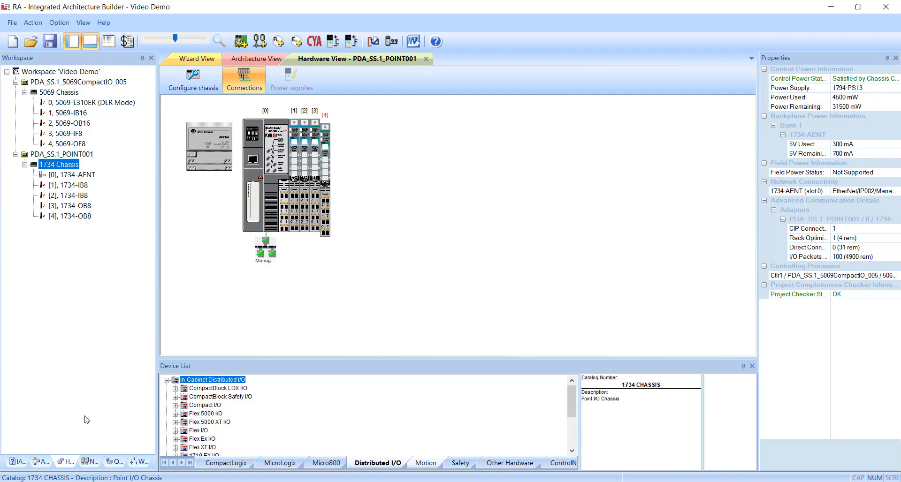
Open the EtherNet/IP002 network view, zoom in, and move the Managed001 switch to the right
click(92, 463)
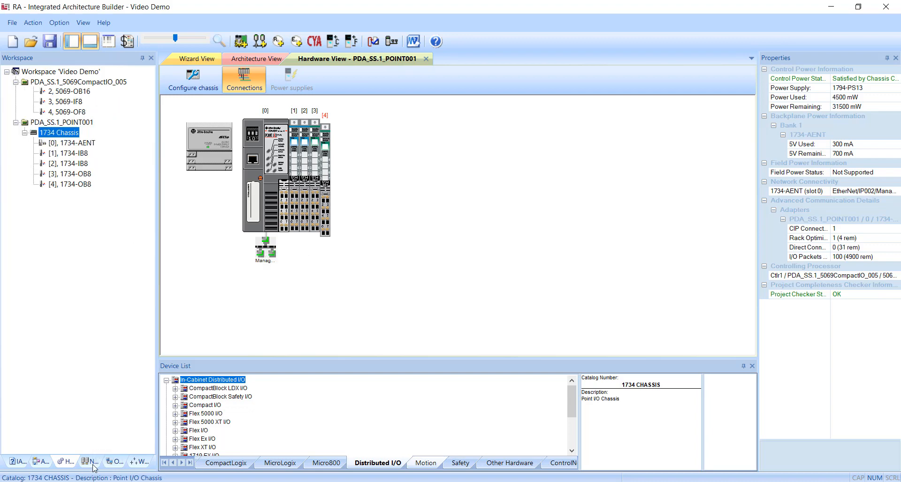
double_click(54, 81)
click(182, 40)
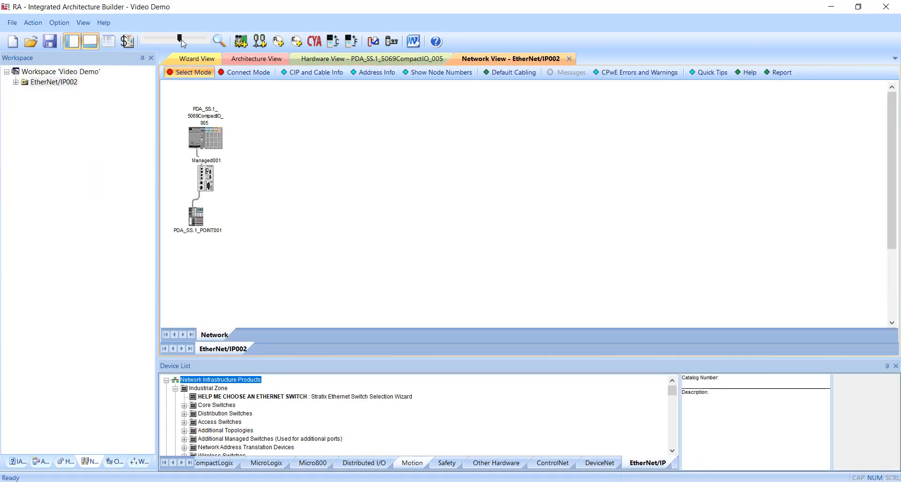
click(197, 40)
click(199, 40)
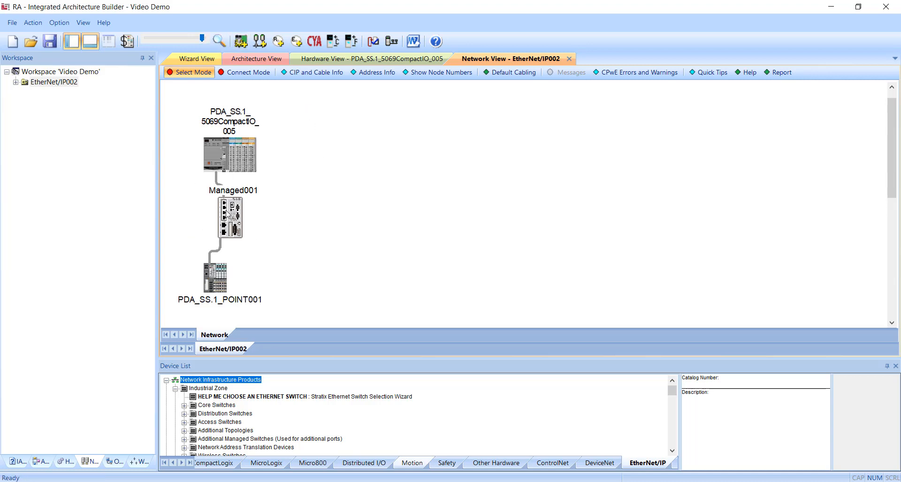
drag(228, 216, 306, 222)
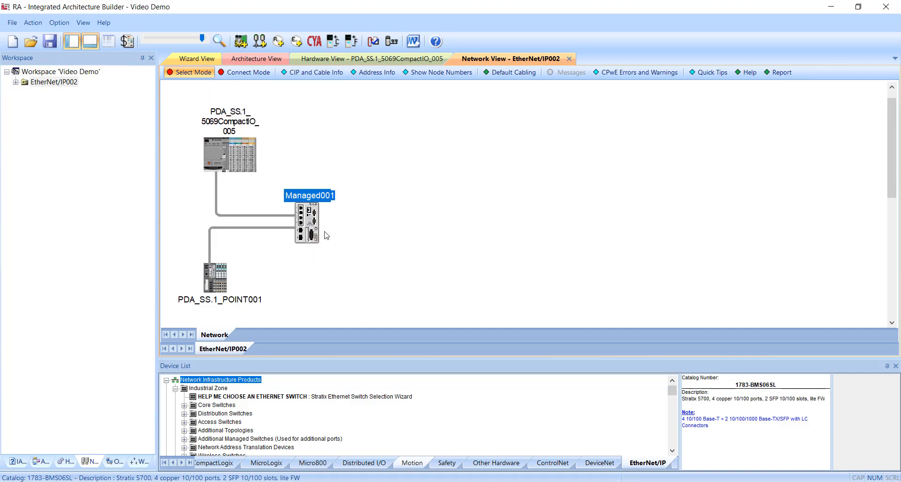
Switch the workspace back to the hardware tree and open the Project Completeness Wizard
click(358, 285)
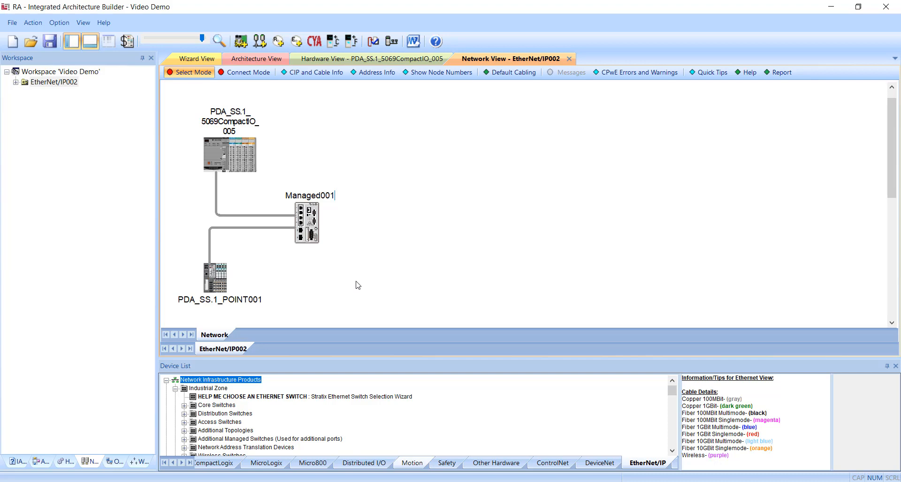
click(71, 459)
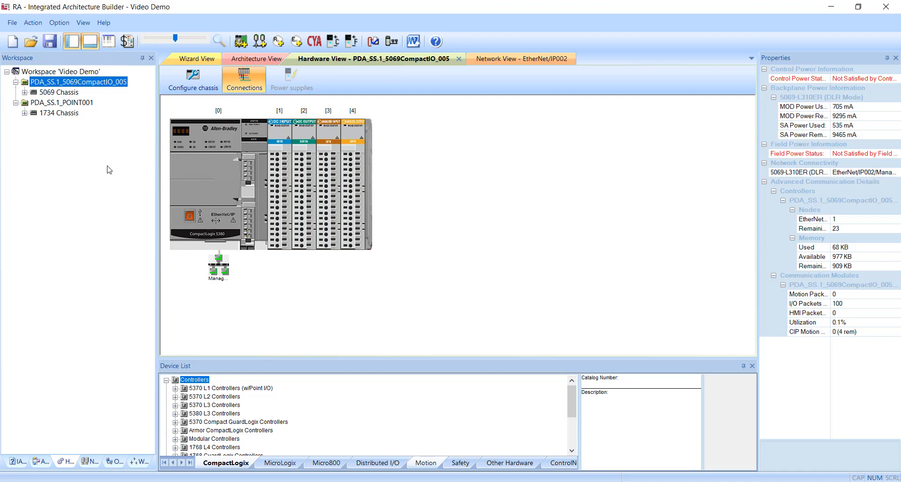
click(375, 46)
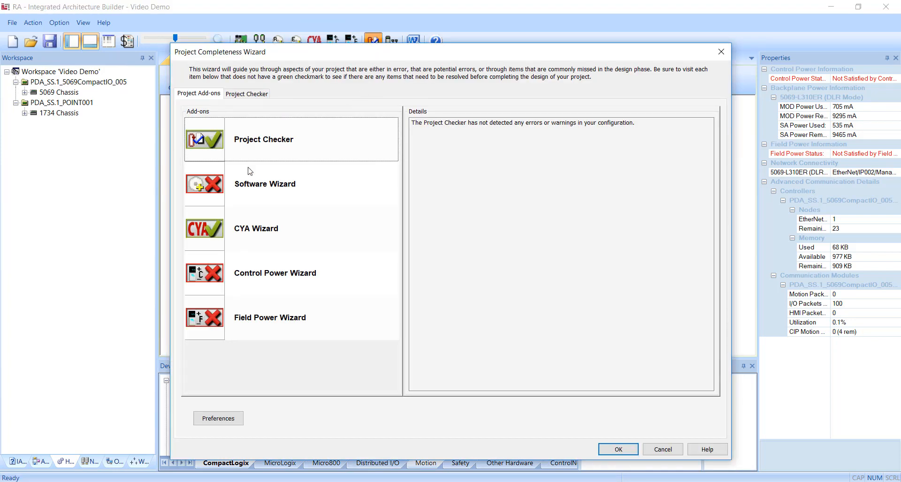
Use the Software Wizard to add Studio 5000 Professional Edition (9324-RLD700NXENE) to the BOM and save the changes
click(213, 193)
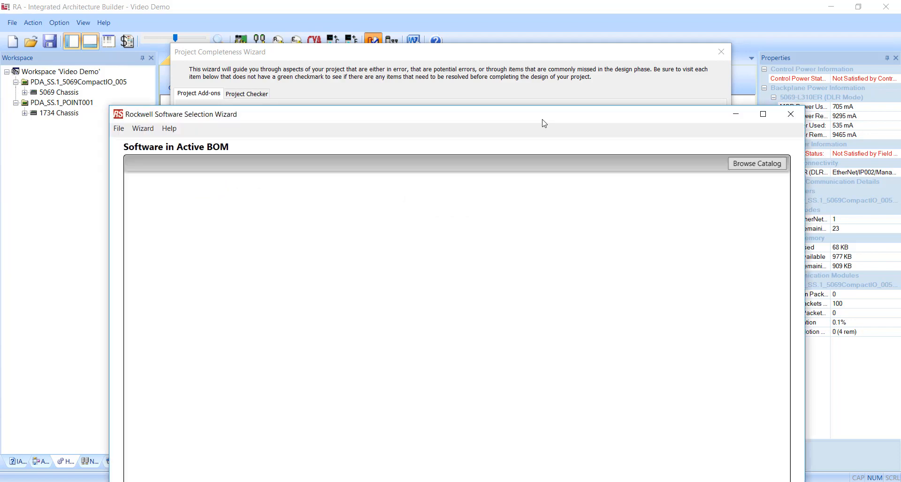
drag(544, 124, 548, 23)
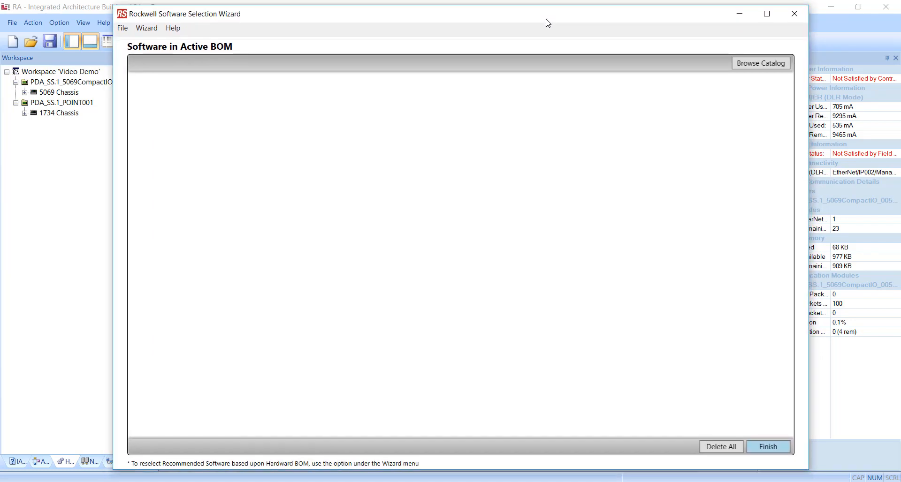
click(763, 66)
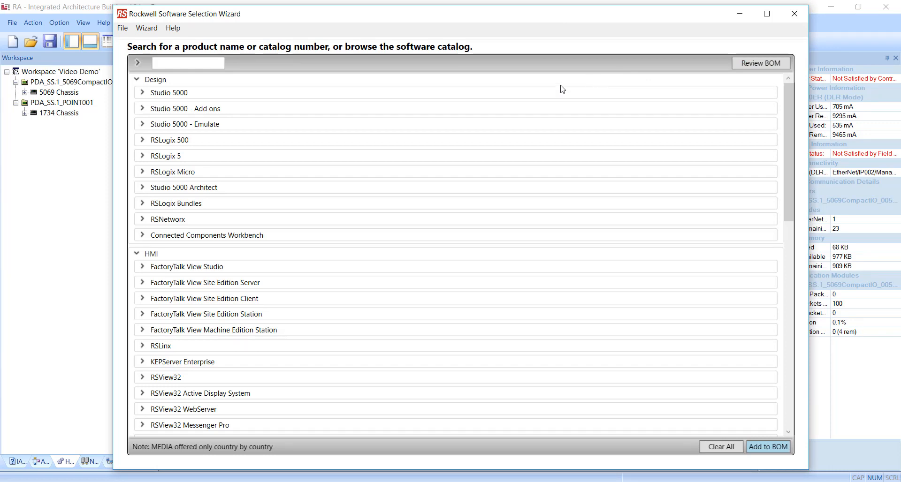
click(143, 93)
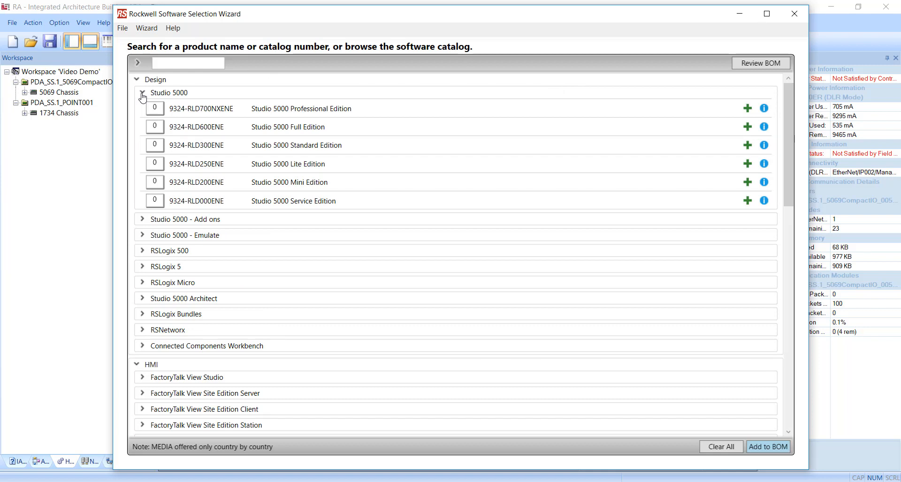
click(748, 109)
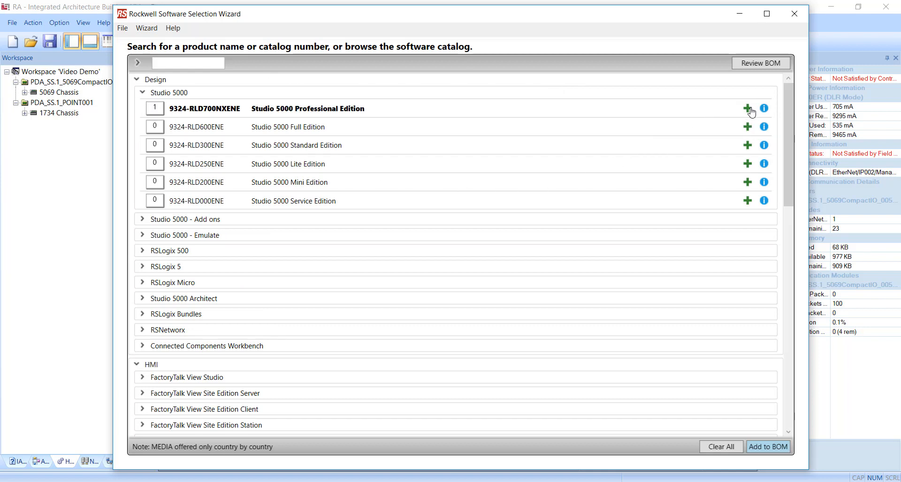
click(768, 448)
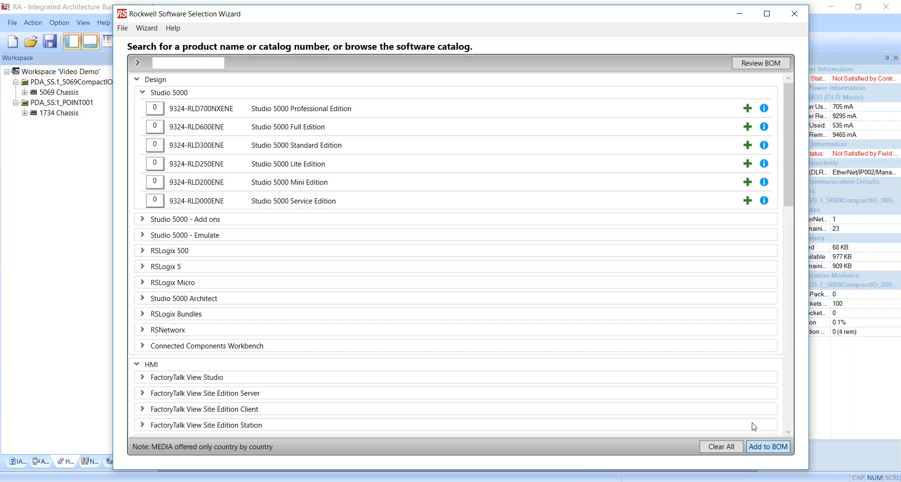
click(795, 15)
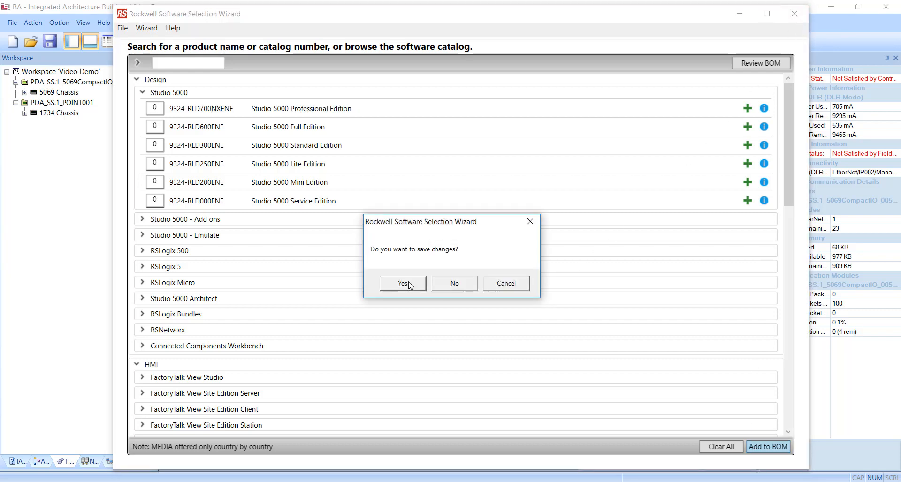
click(407, 284)
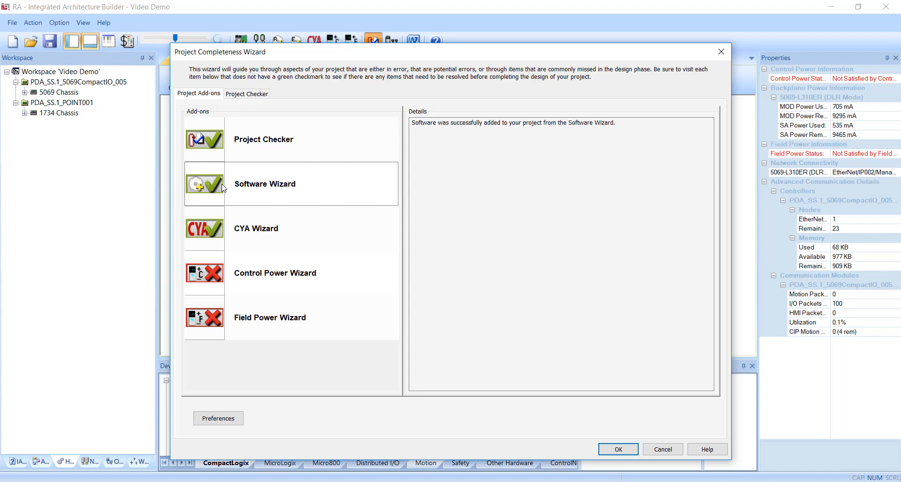
Use the Control Power Wizard to add a 1606-XLE120E power supply for the PDA_SS.1_5069CompactIO_005 chassis
click(211, 276)
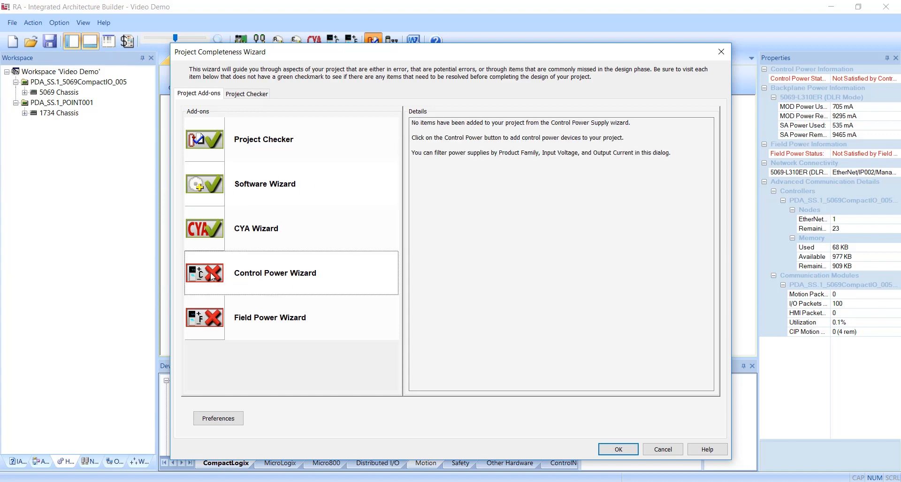
click(212, 276)
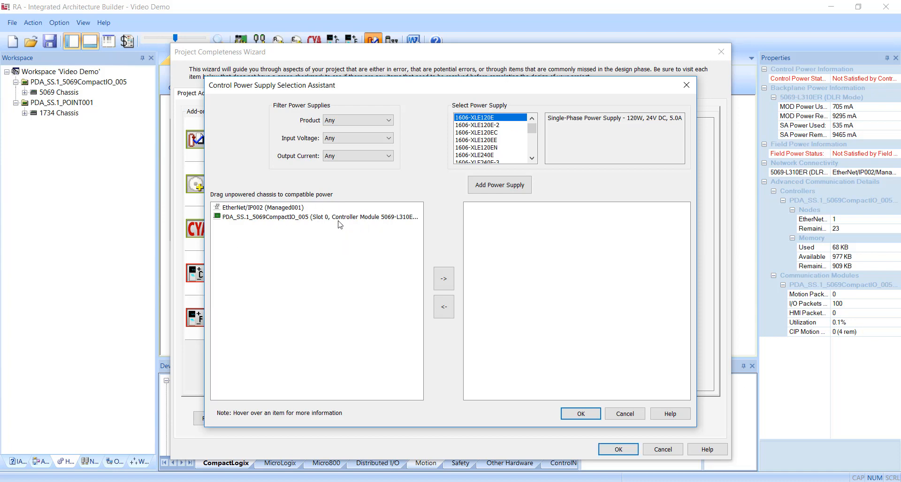
click(291, 218)
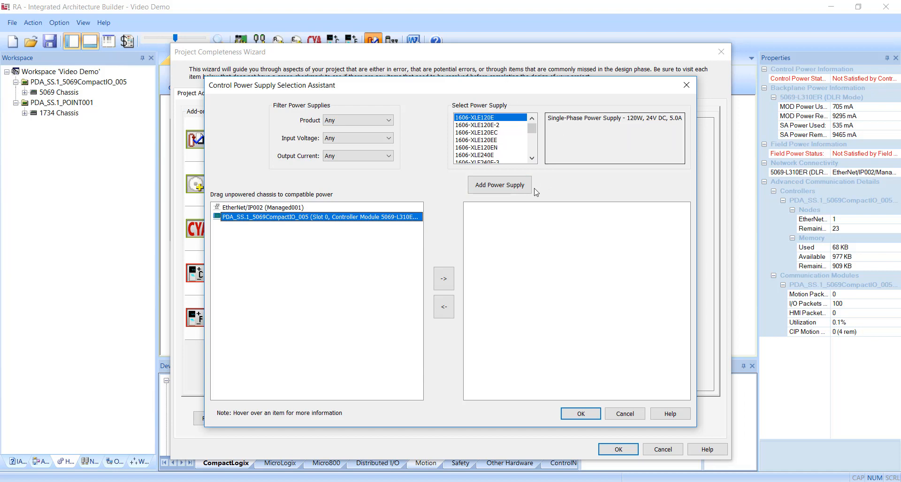
click(487, 187)
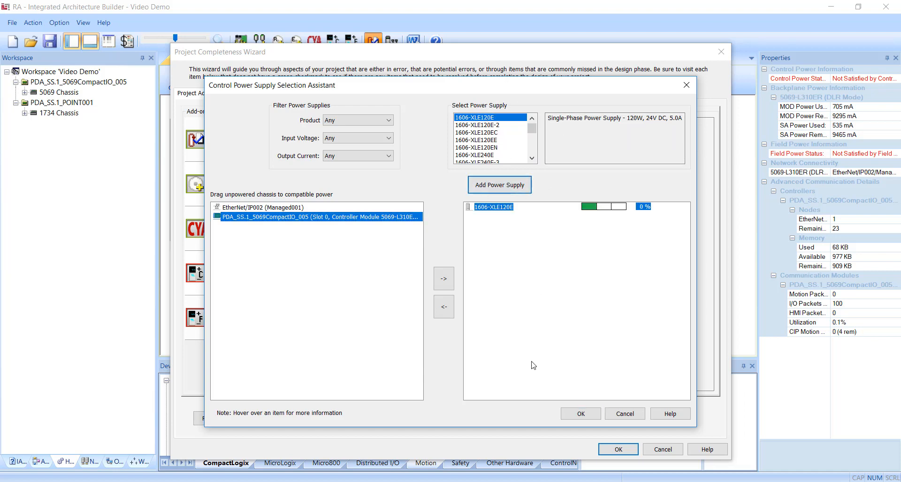
click(567, 414)
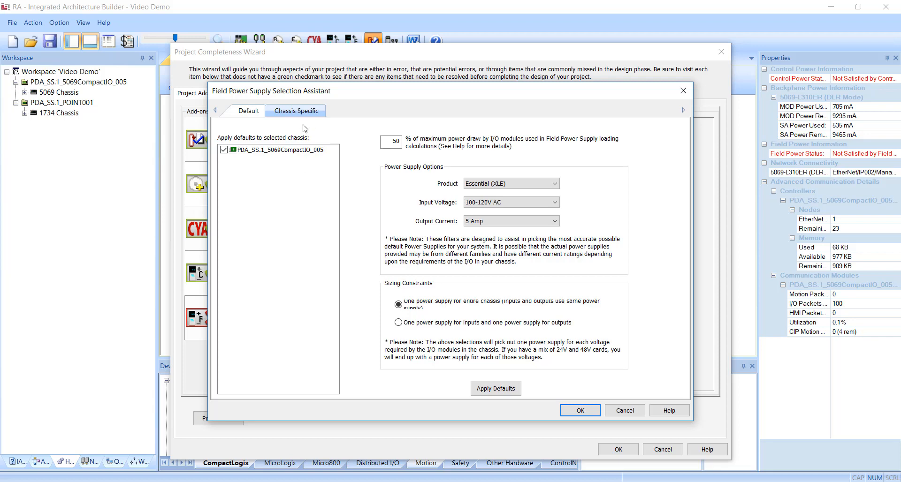
Add a 1606-XLE120E field power supply to the 5069 chassis through the chassis-specific field power settings
click(291, 110)
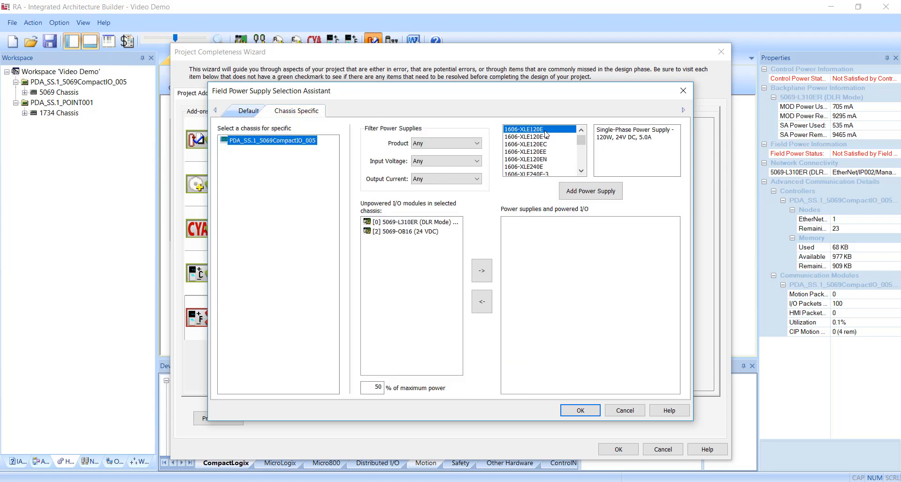
click(585, 192)
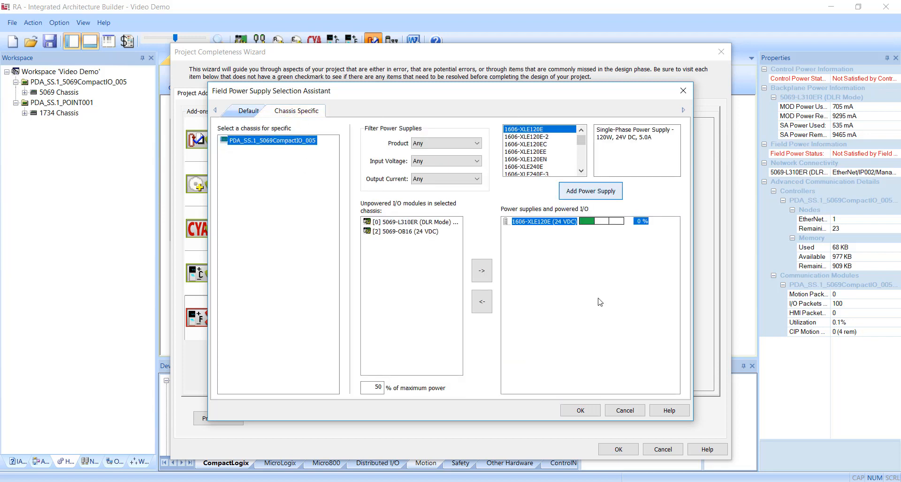
click(582, 412)
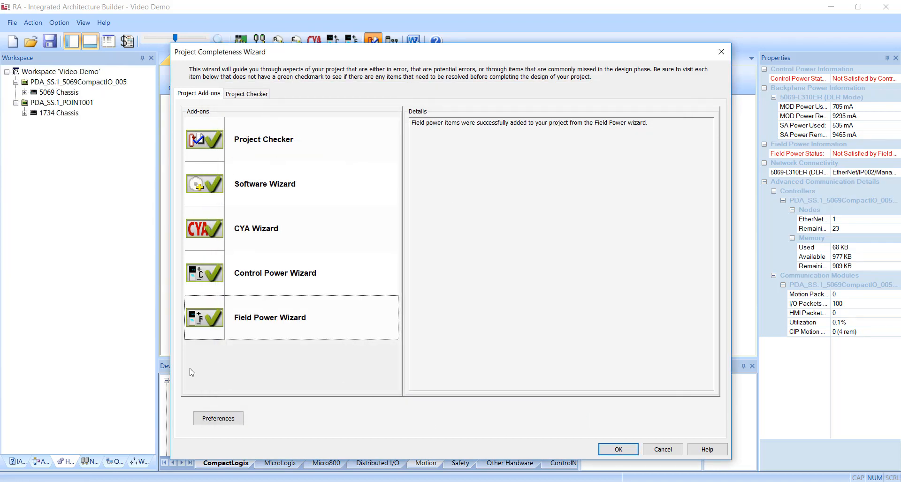
Open the CYA Wizard and add one each of the 800T-A2D1, 800T-A1D1 and 800T-B6D2 push buttons as input devices
click(213, 233)
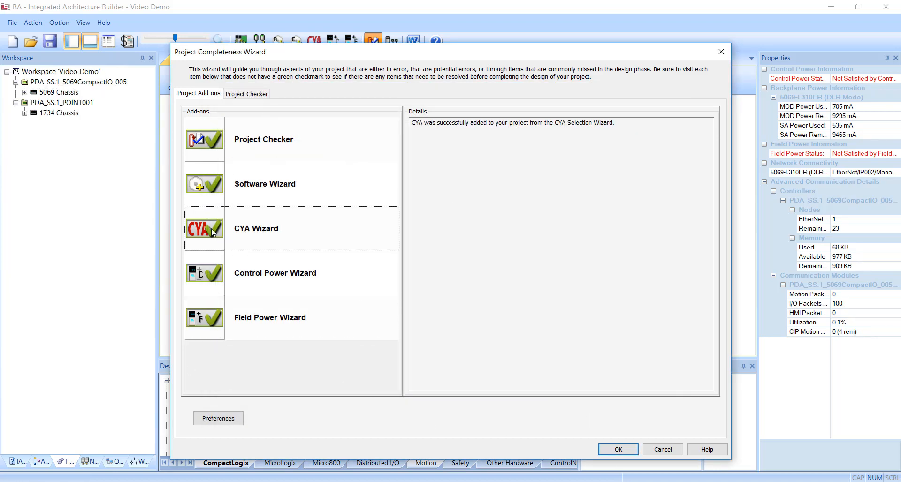
click(213, 233)
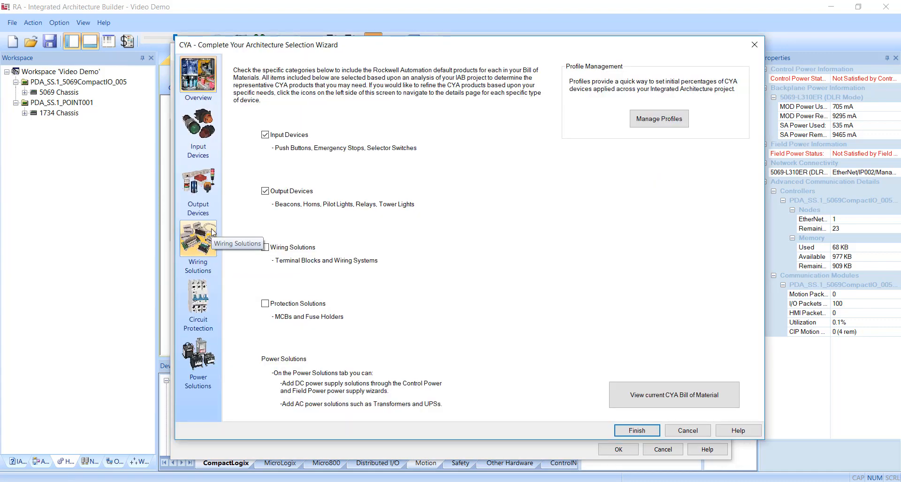
click(198, 124)
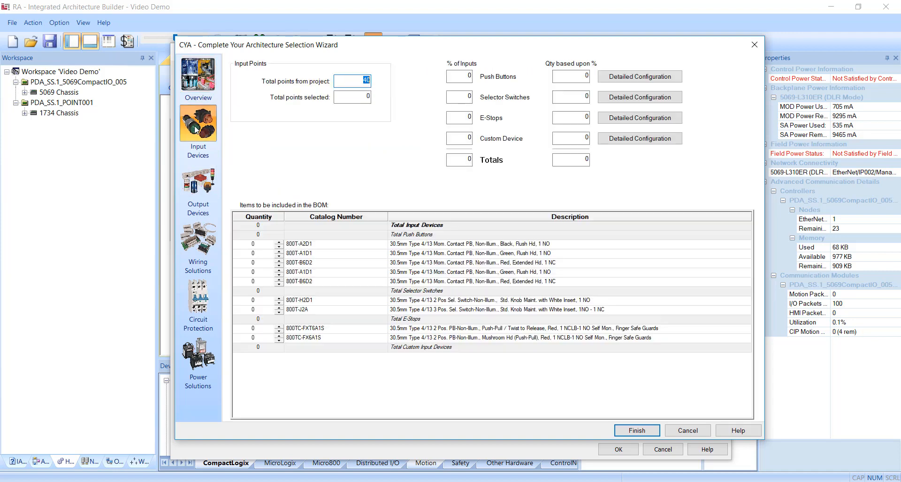
click(278, 243)
click(279, 252)
click(279, 261)
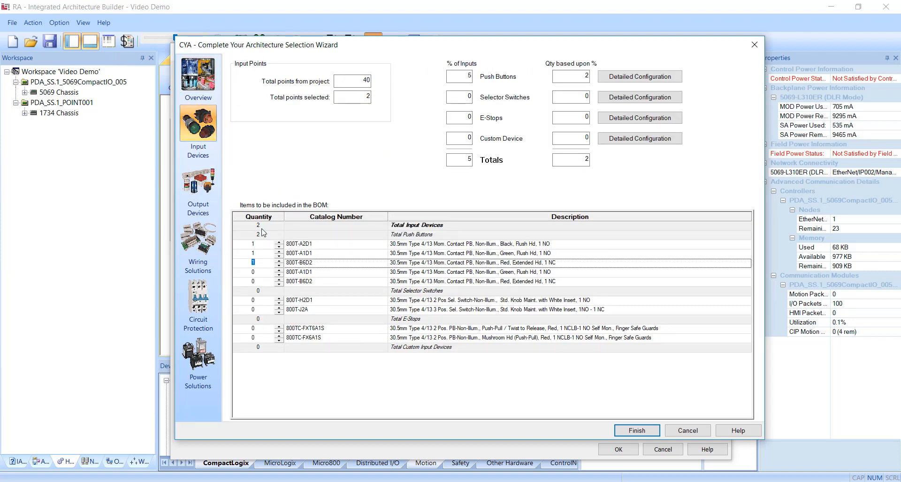
Add one each of the 800T-QH2R, 800T-QH2G and 800T-QH2A pilot lights as output devices and finish the CYA Wizard
click(198, 183)
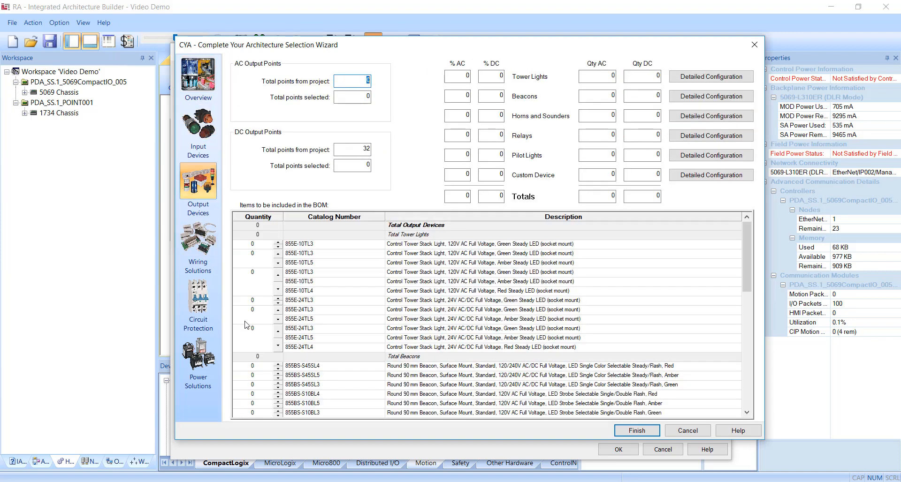
scroll(253, 348, down, 6)
scroll(254, 348, down, 5)
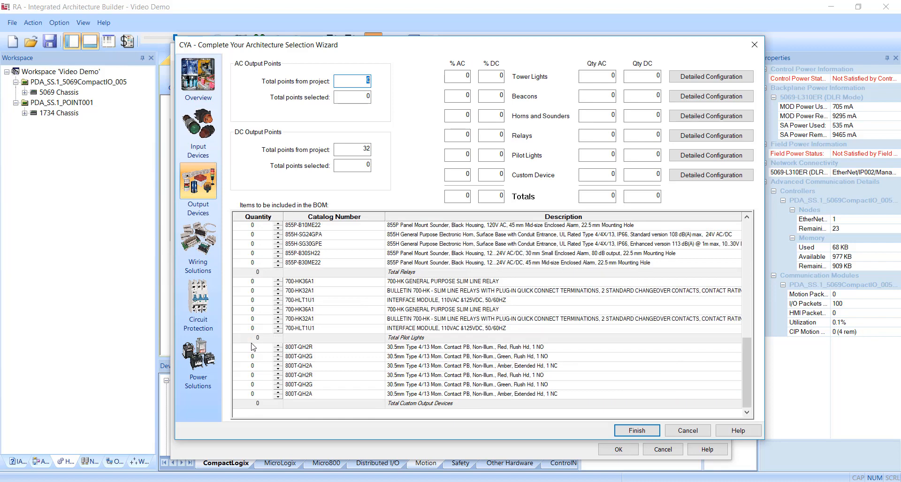
click(279, 345)
click(279, 355)
click(279, 364)
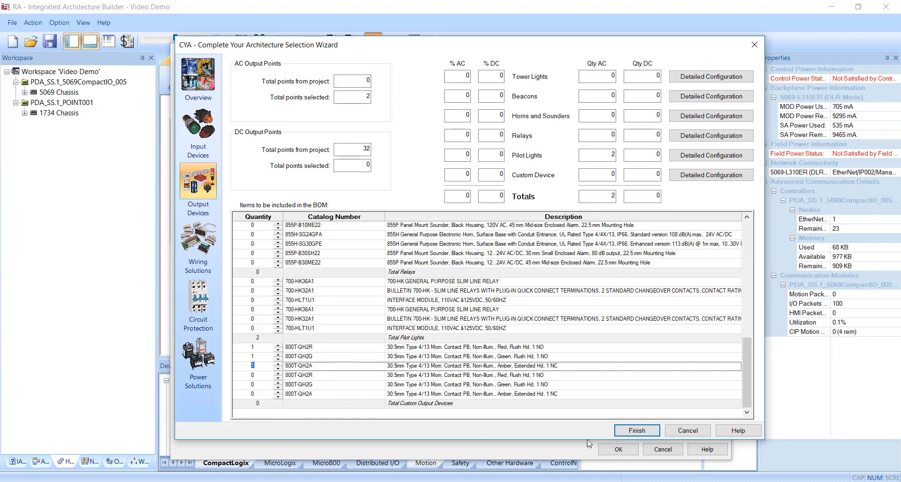
click(636, 431)
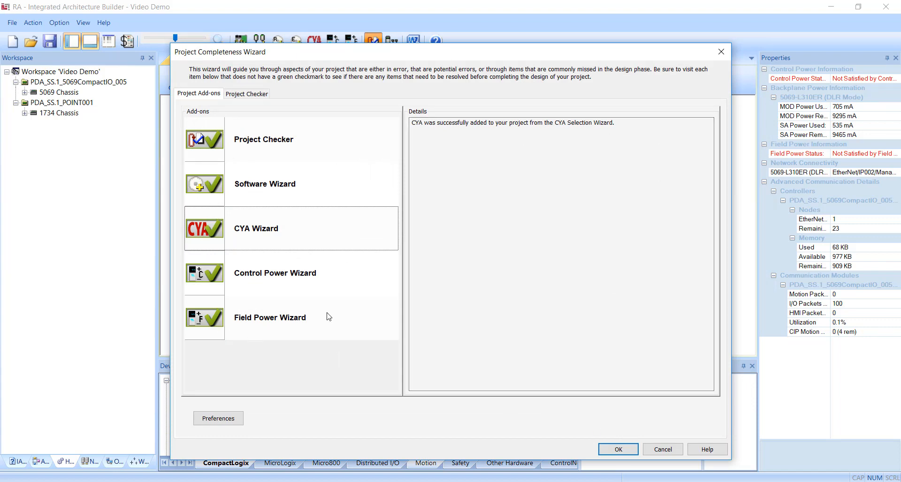
Review the Project Checker status of the systems and networks, then close the Project Completeness Wizard
click(254, 96)
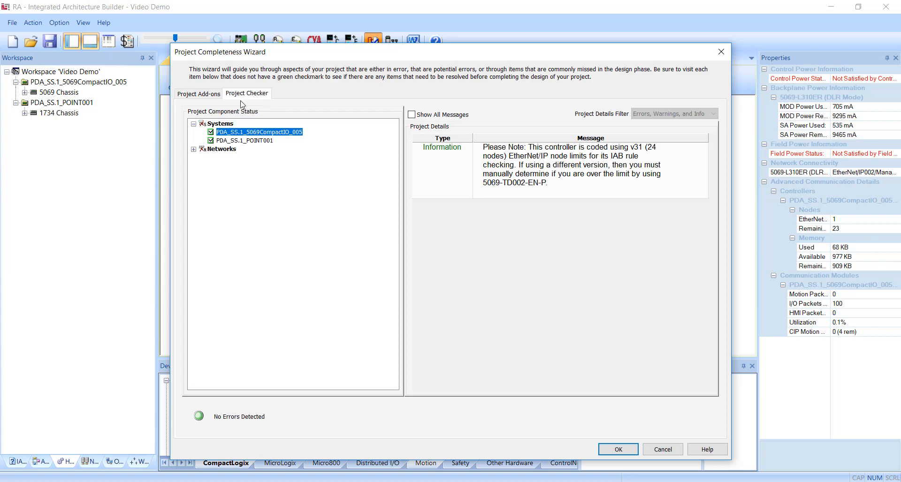
click(194, 149)
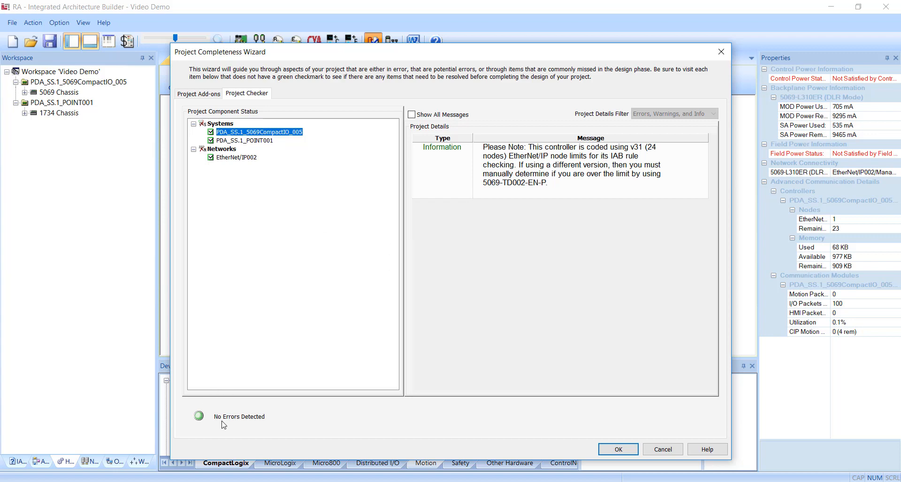
click(612, 451)
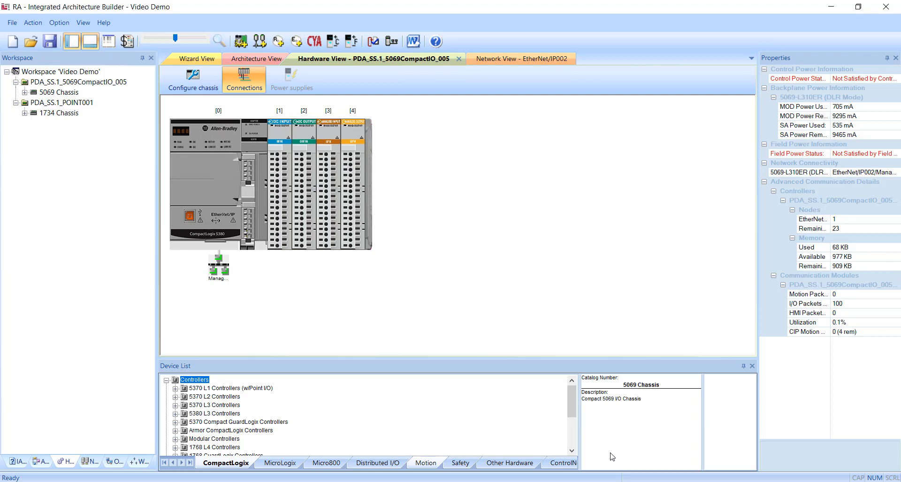
Save the workspace, open the Project Bill of Material, and select the switch and patchcord lines to review
click(13, 22)
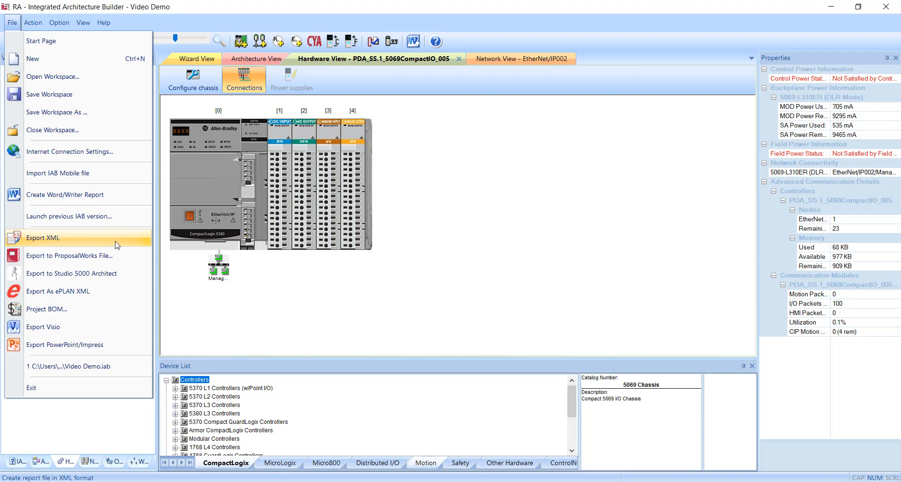
click(94, 314)
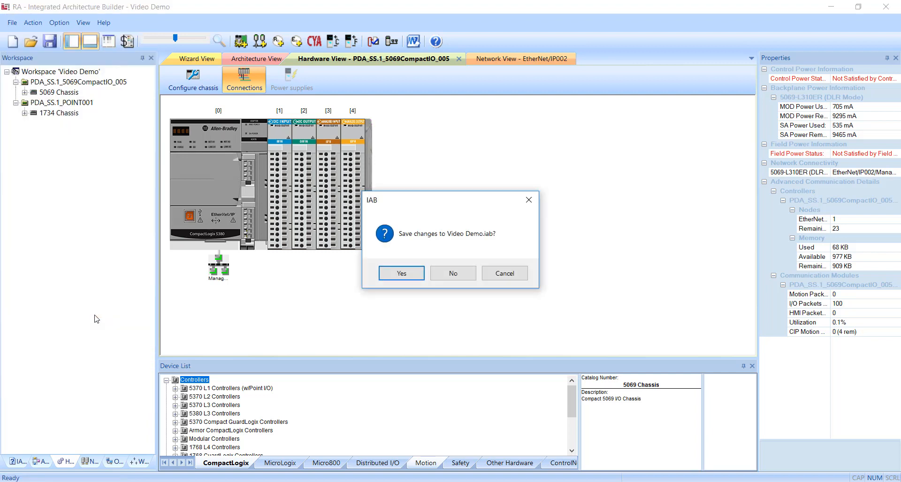
click(416, 276)
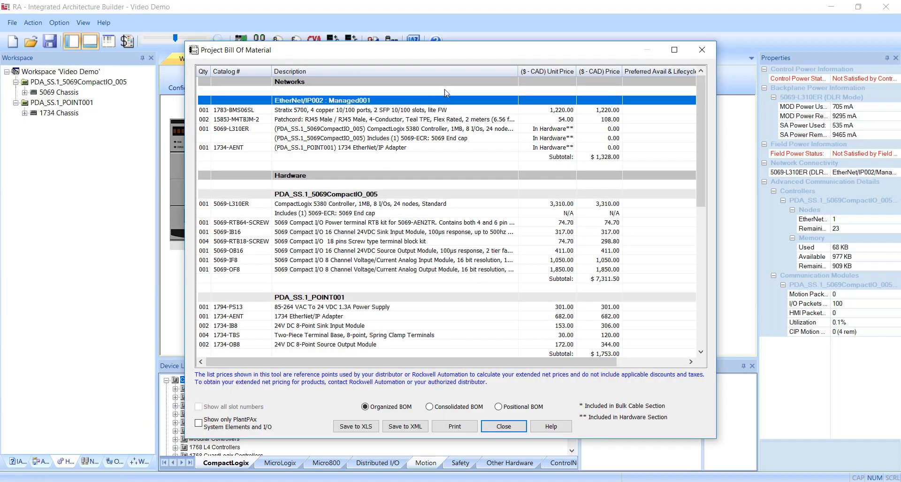
click(444, 112)
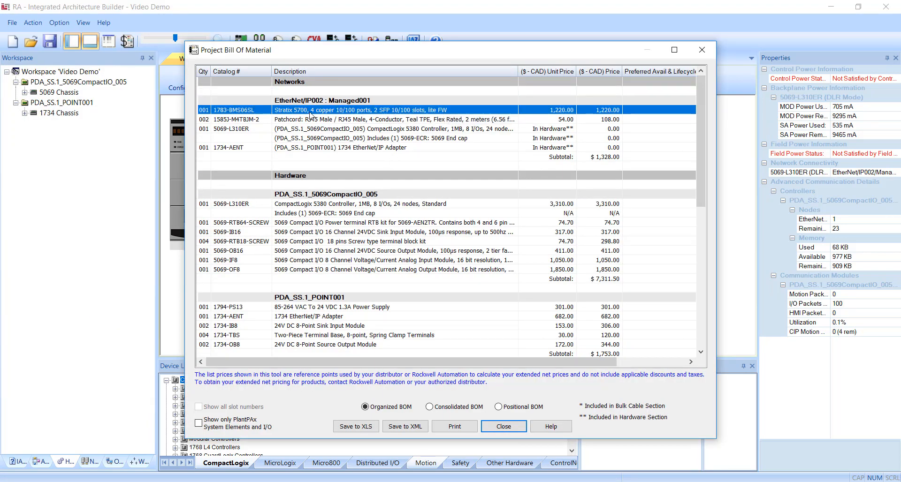
click(335, 123)
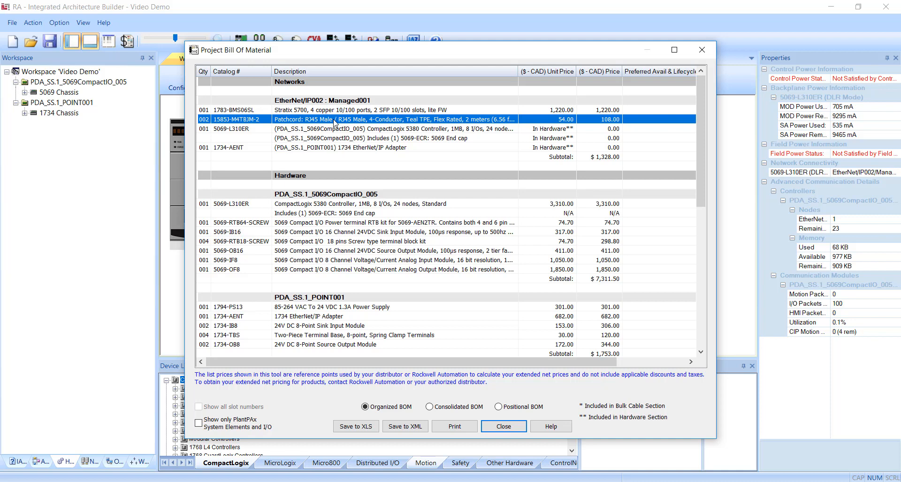
Scroll through the Project Bill of Material and select the 5069 CompactIO controller and module lines to review
scroll(338, 164, down, 2)
click(397, 139)
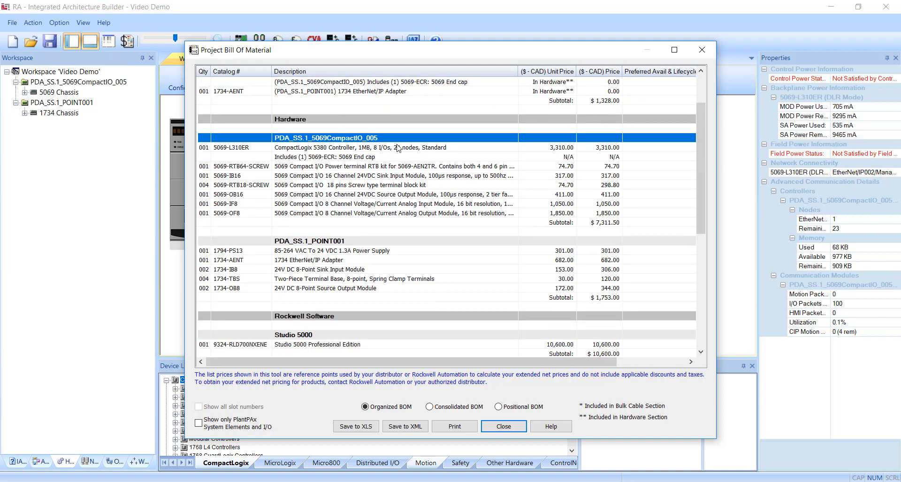
click(421, 163)
click(422, 157)
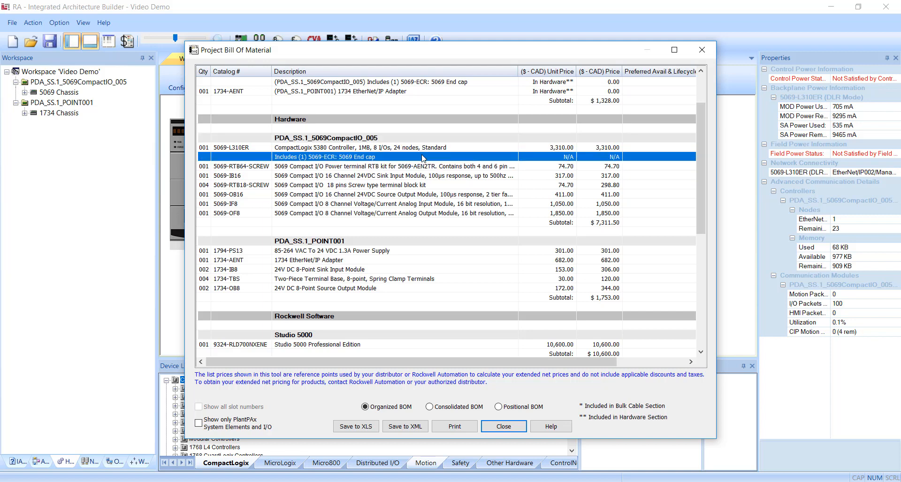
click(420, 168)
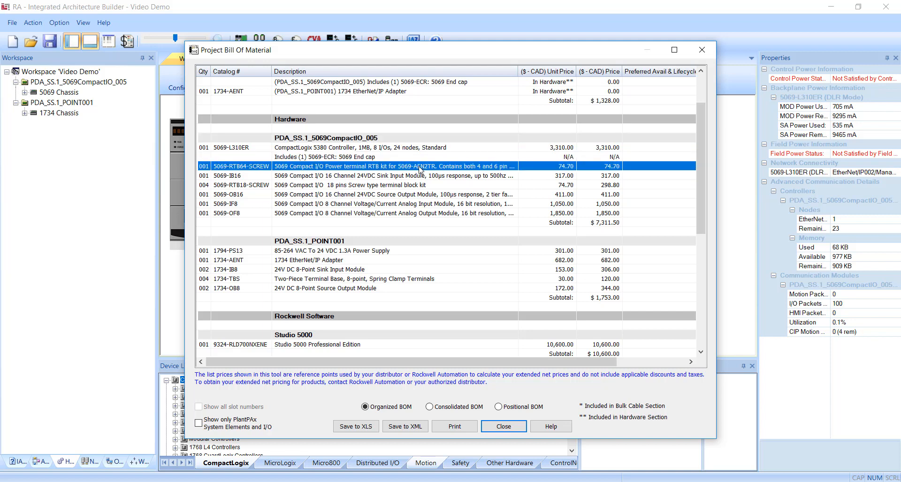
click(383, 241)
Review the 1734 POINT I/O hardware lines and the Studio 5000 software line in the bill of material
scroll(423, 249, down, 1)
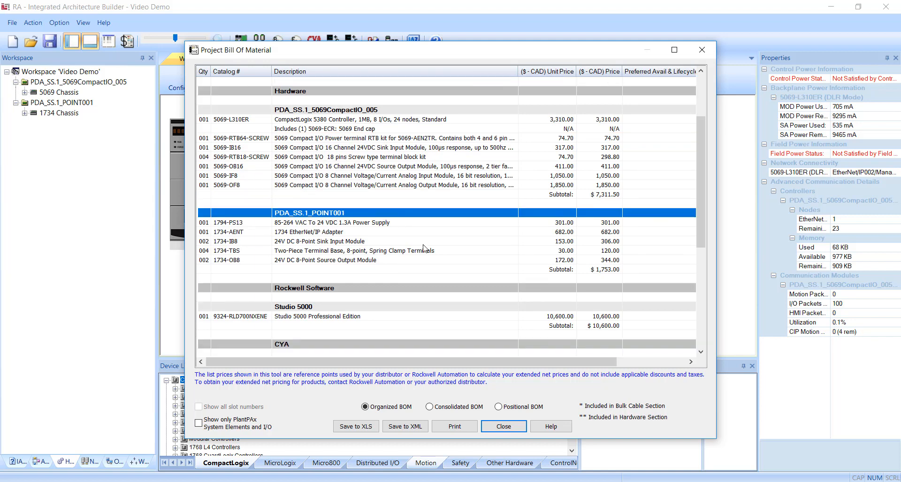
click(404, 225)
click(405, 233)
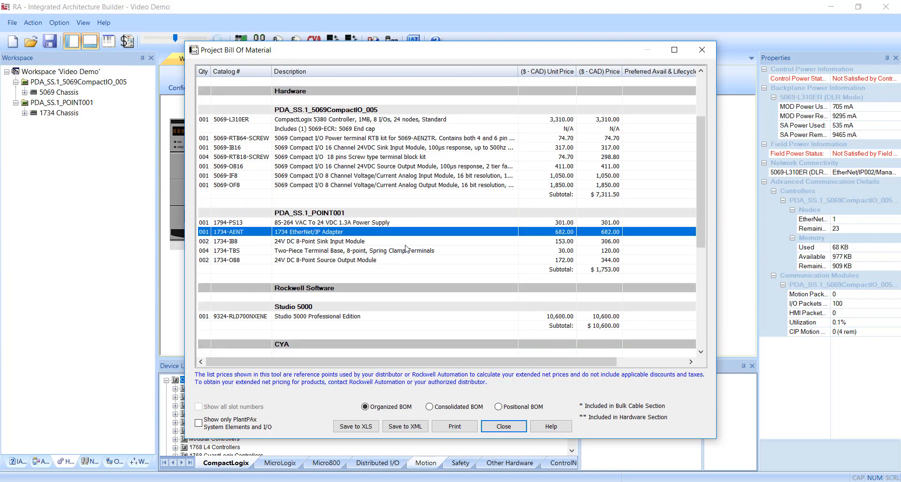
click(407, 243)
click(403, 252)
click(402, 261)
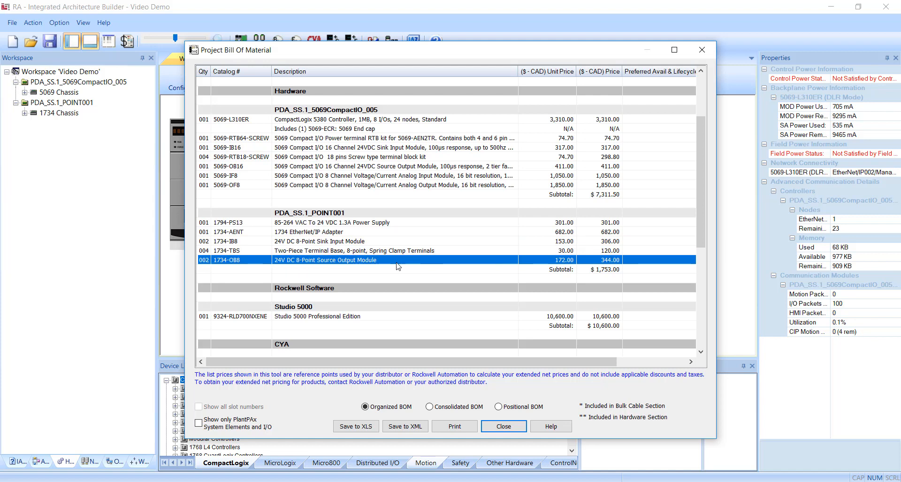
scroll(389, 260, down, 2)
click(384, 260)
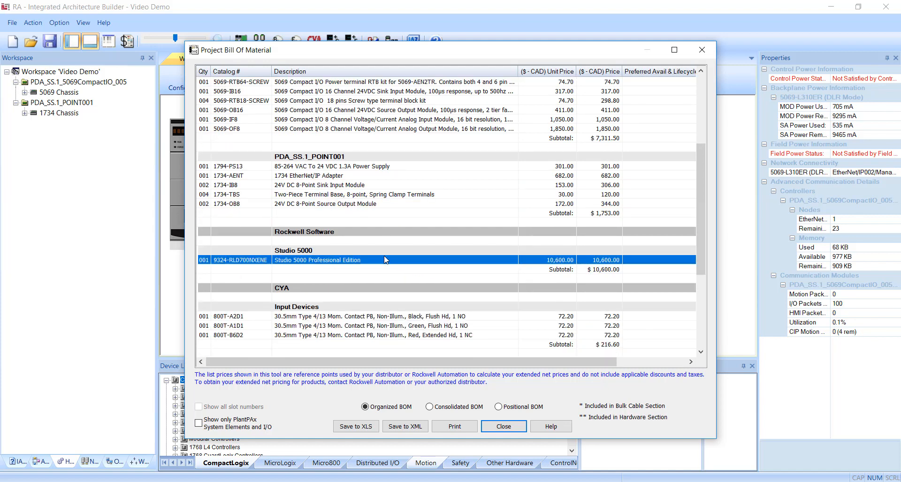
Review the CYA input and output devices and the power supply lines, then close the Project Bill of Material
scroll(385, 260, down, 6)
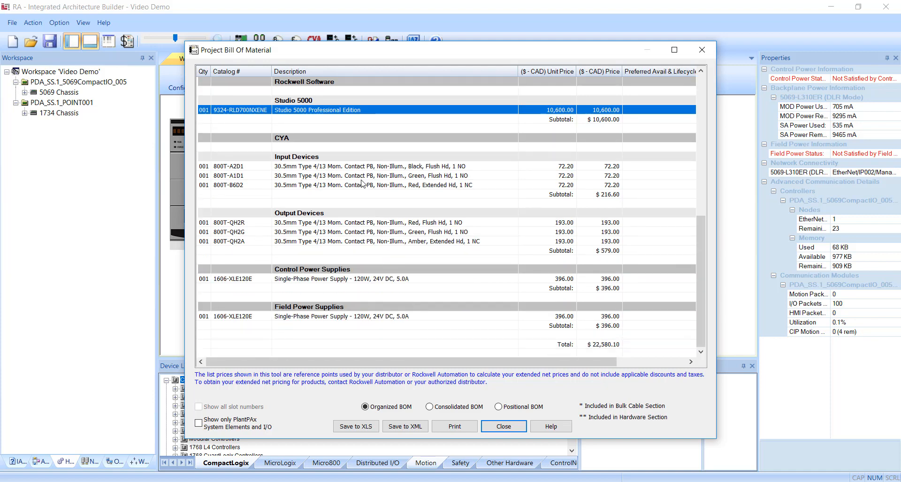
click(401, 223)
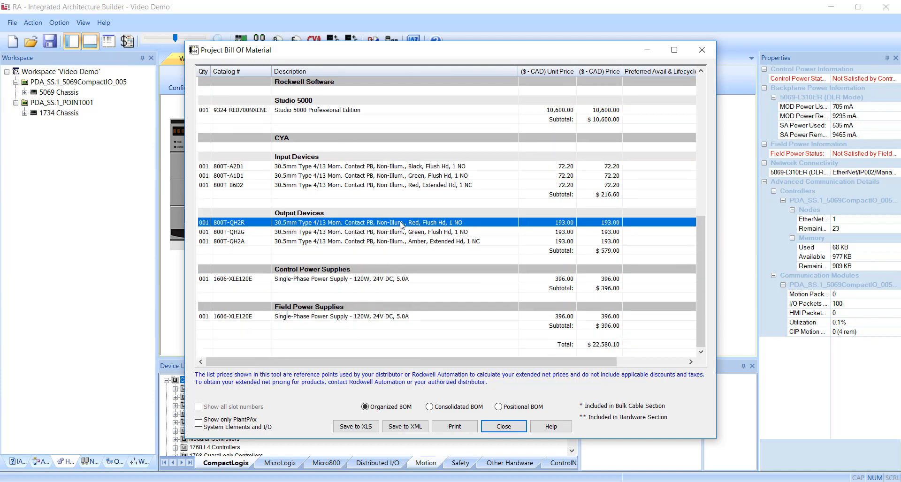
click(386, 280)
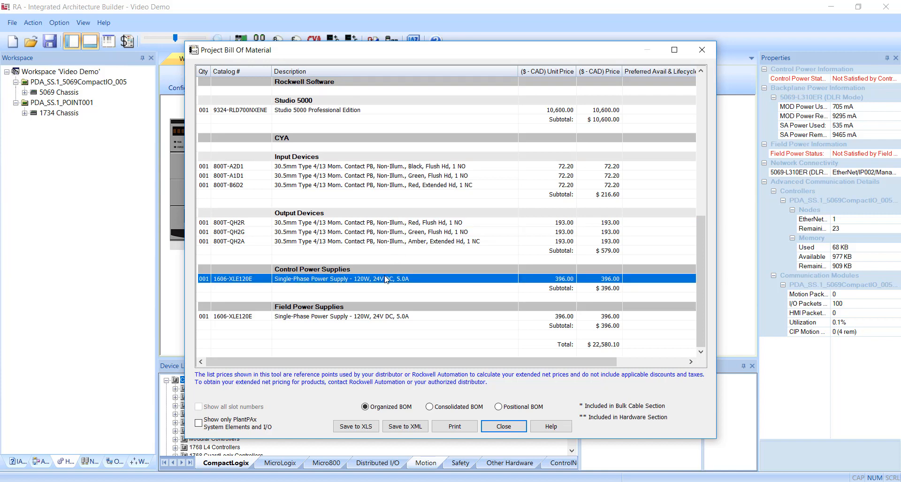
click(344, 334)
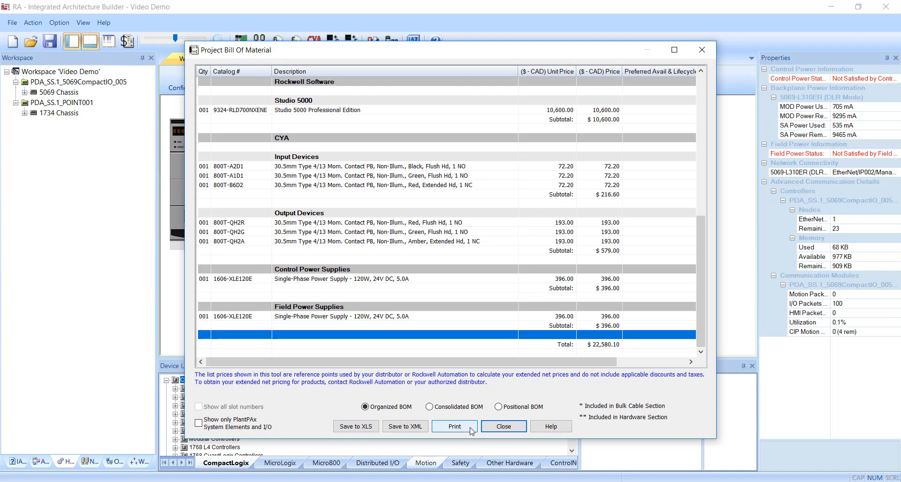
click(502, 426)
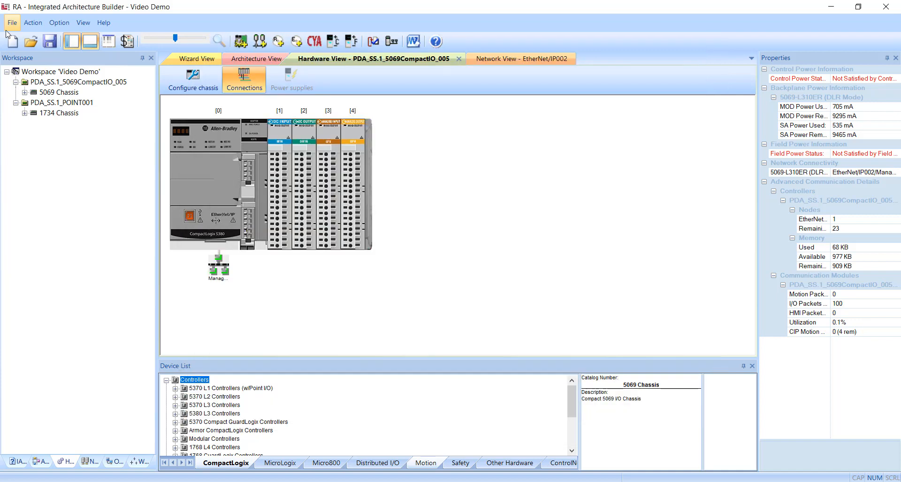
Open the File menu
click(13, 26)
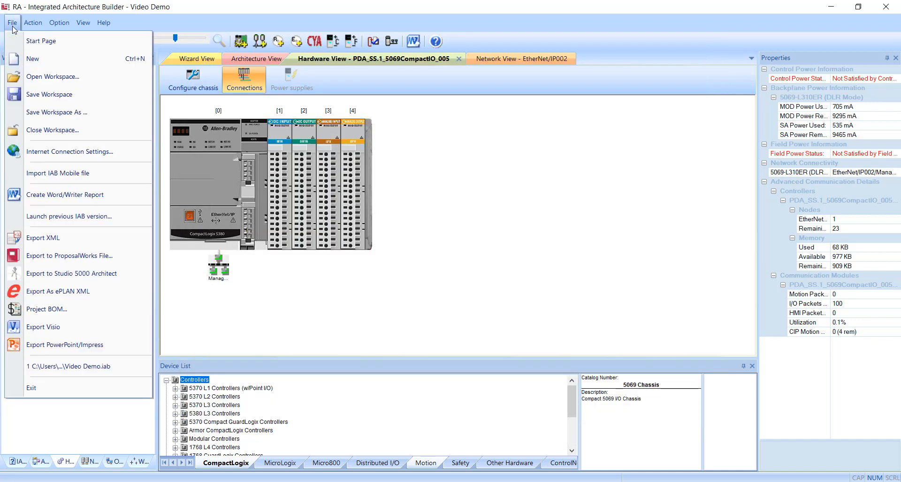